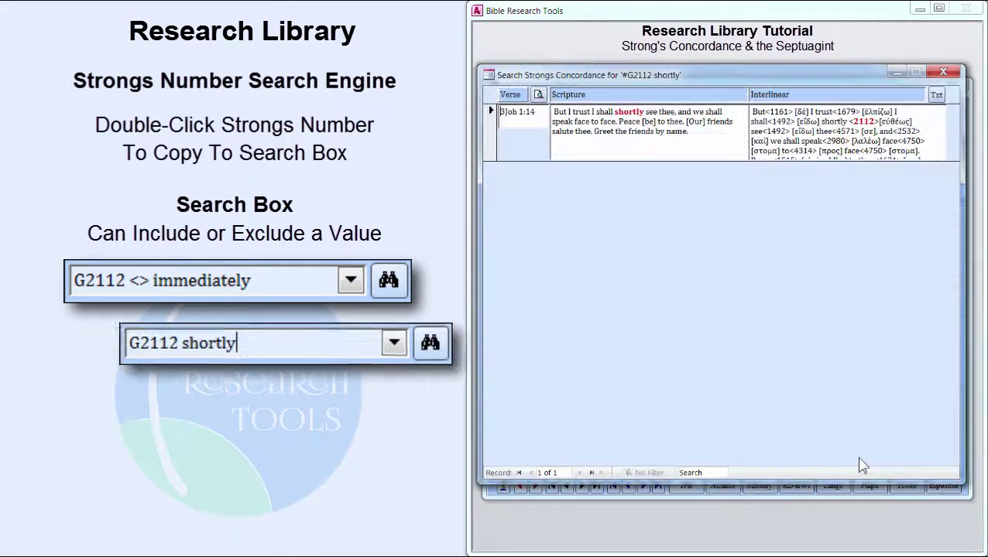
# Step: Close the G2112 results and search the Strong's concordance for G5034 using the number tagged in Revelation 1:1
pyautogui.click(958, 75)
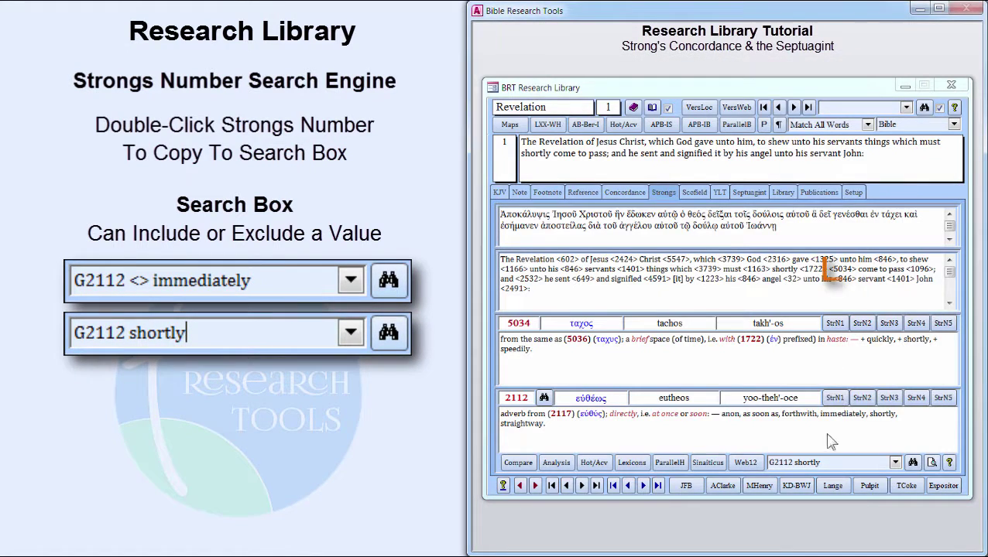
pyautogui.doubleClick(848, 271)
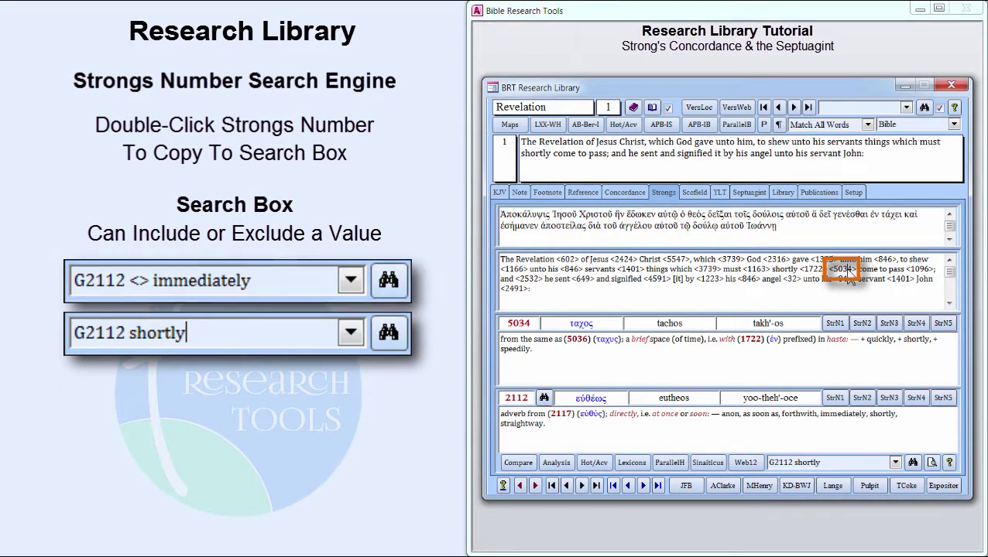
pyautogui.click(912, 462)
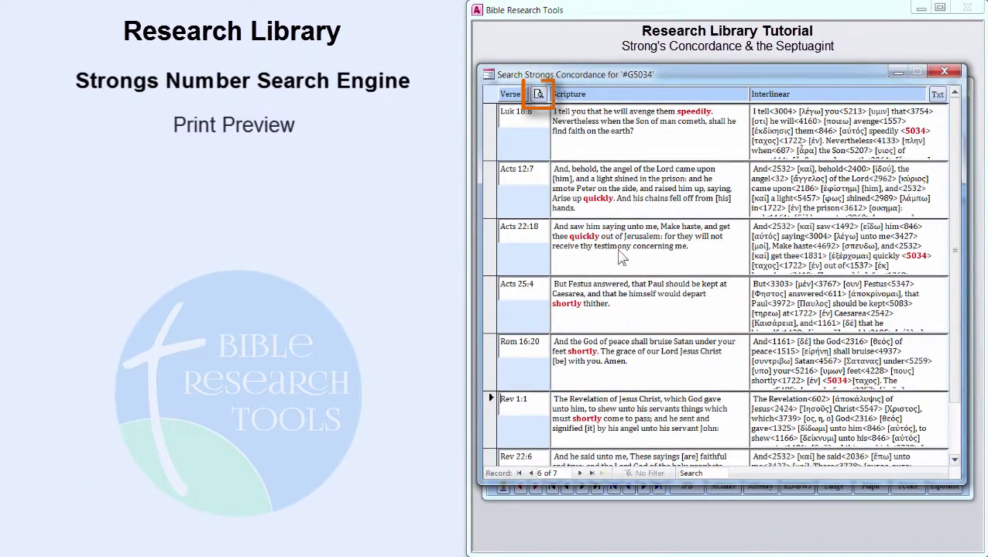
# Step: Generate a print preview report of the G5034 search results, and close the report and the results window
pyautogui.click(601, 140)
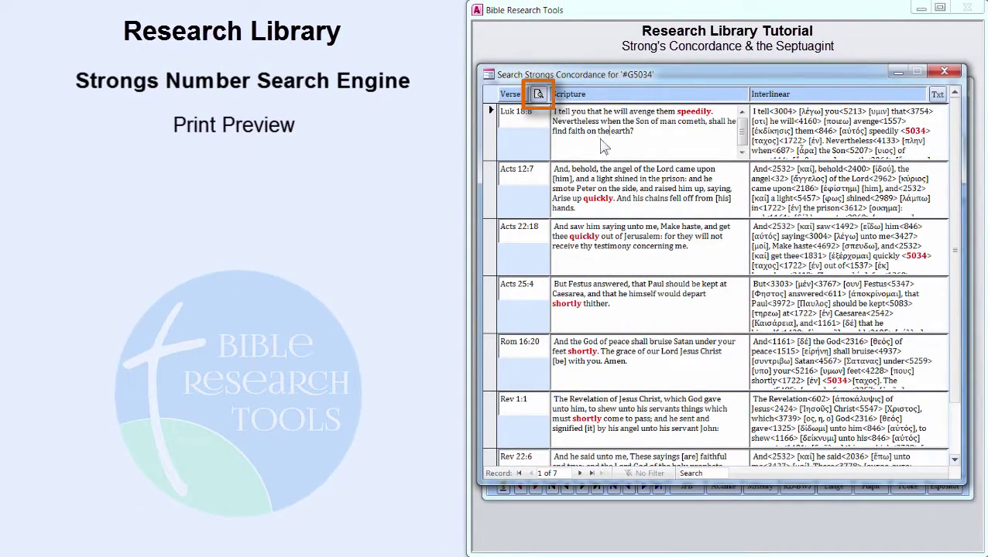
pyautogui.click(537, 97)
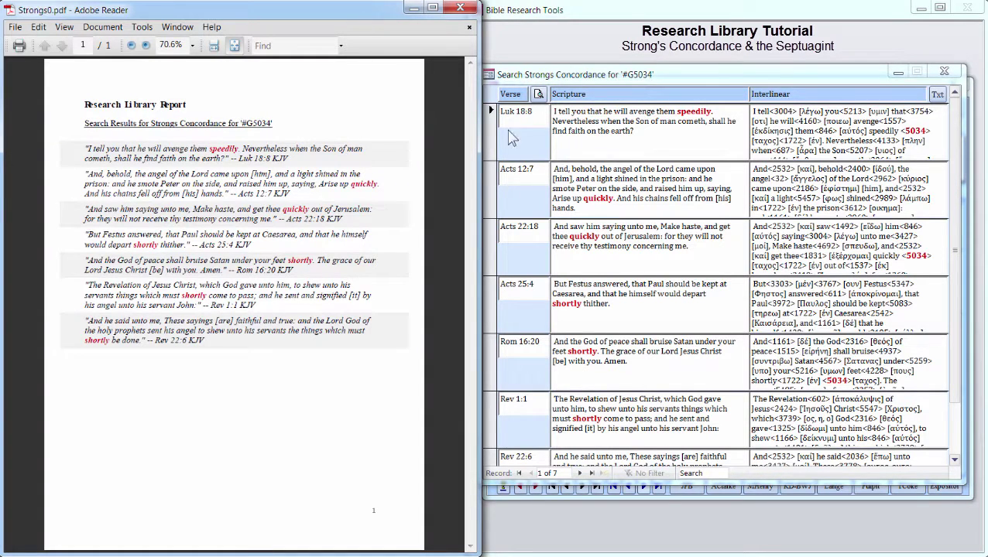
pyautogui.click(461, 8)
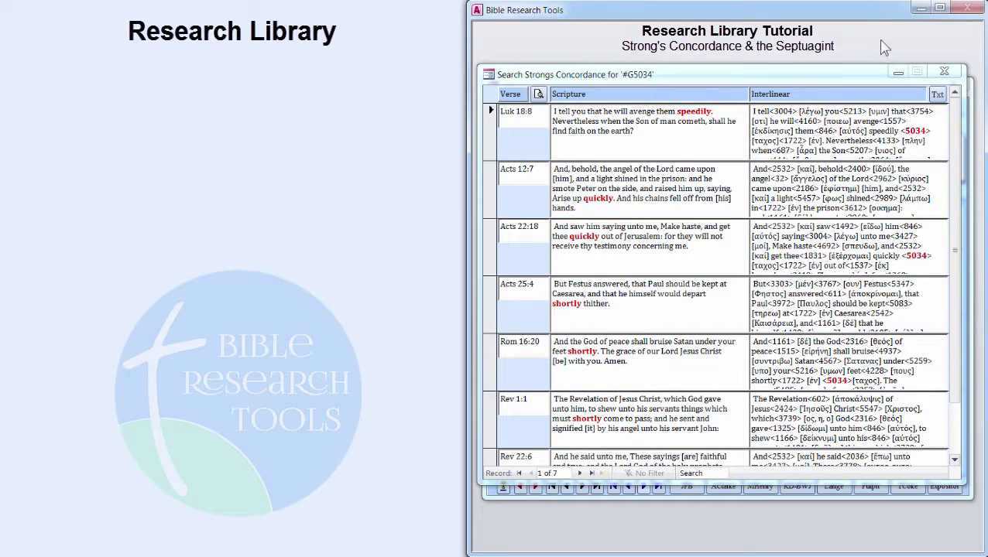
pyautogui.click(943, 71)
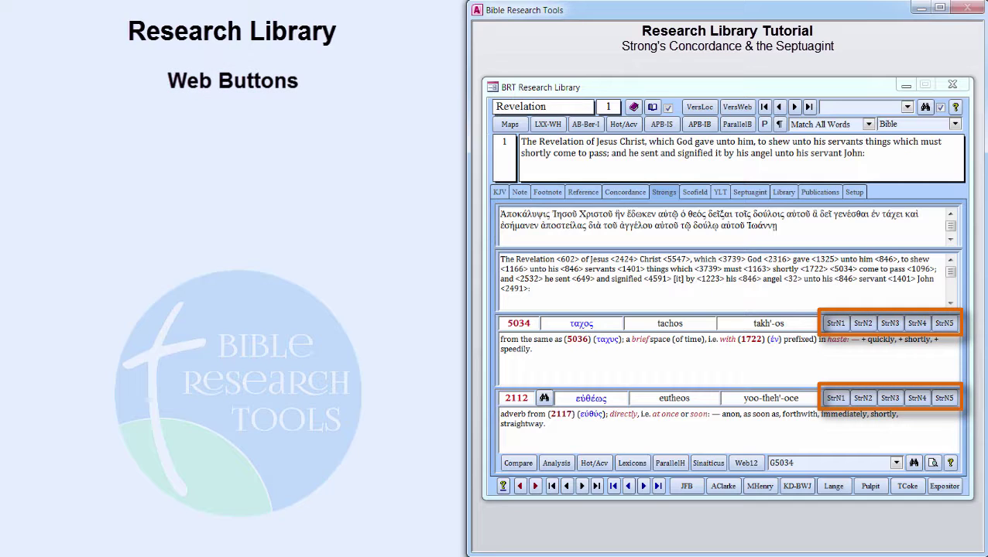
# Step: Open the Bible Hub web entries for Strong's numbers 5034 and 2112
pyautogui.click(835, 324)
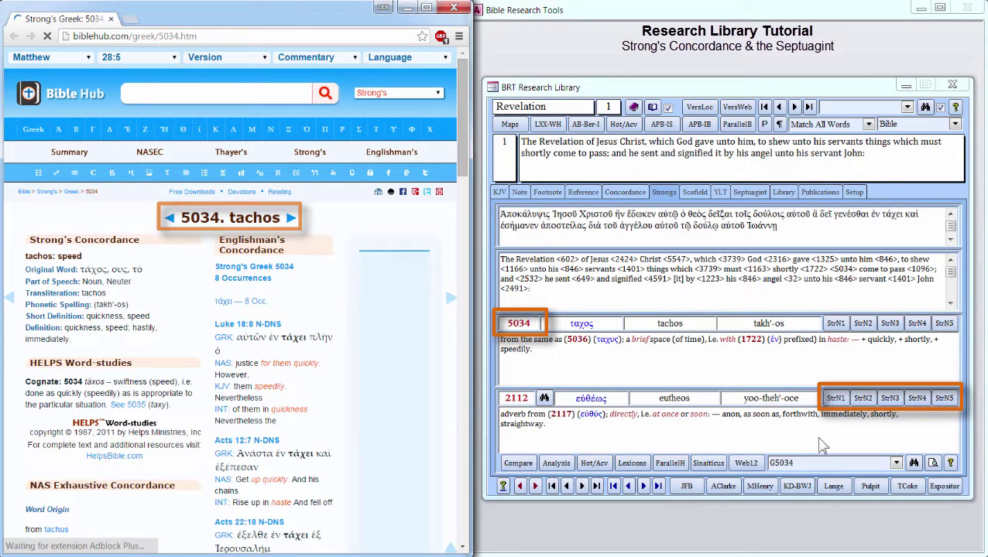
pyautogui.click(834, 398)
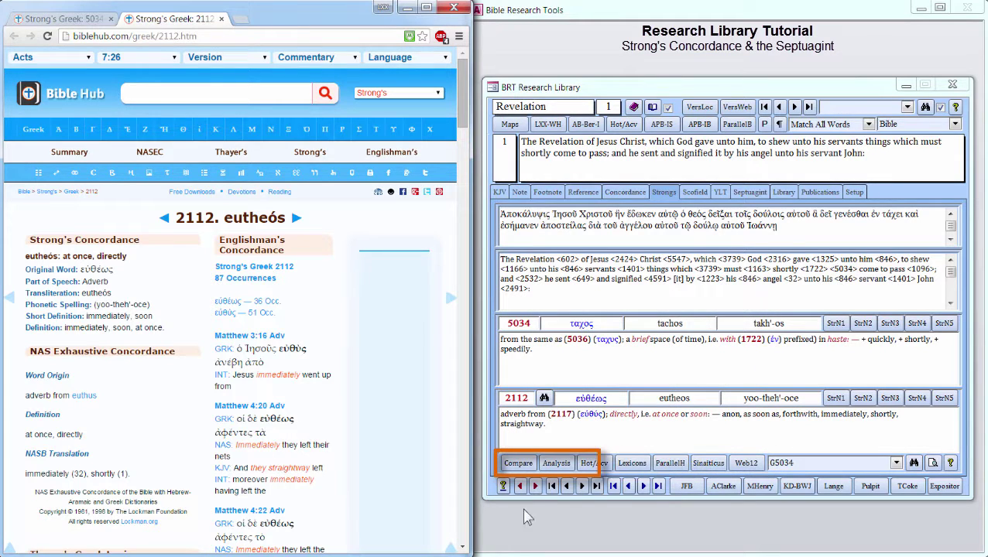
# Step: Open the online version comparison for Revelation 1:1 and review the Greek texts down to the TR
pyautogui.click(531, 463)
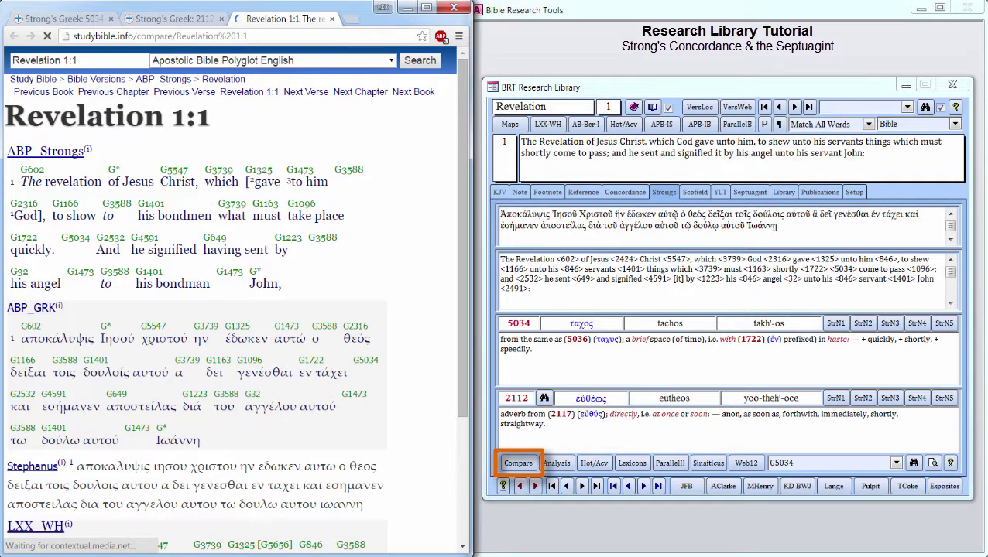
pyautogui.click(464, 534)
pyautogui.click(465, 534)
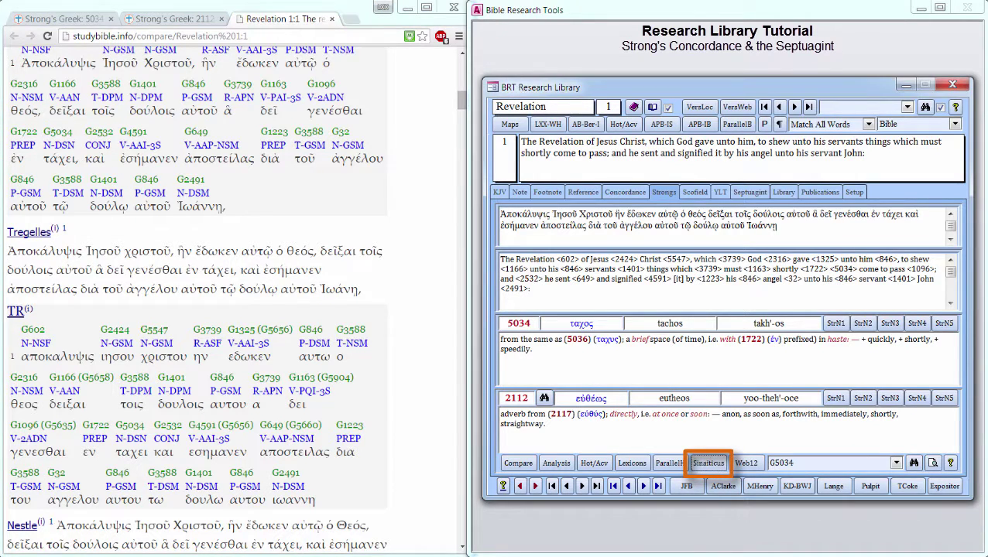
# Step: View the Codex Sinaiticus manuscript page for Revelation 1:1, examine a verse on the image, and close the browser
pyautogui.click(708, 463)
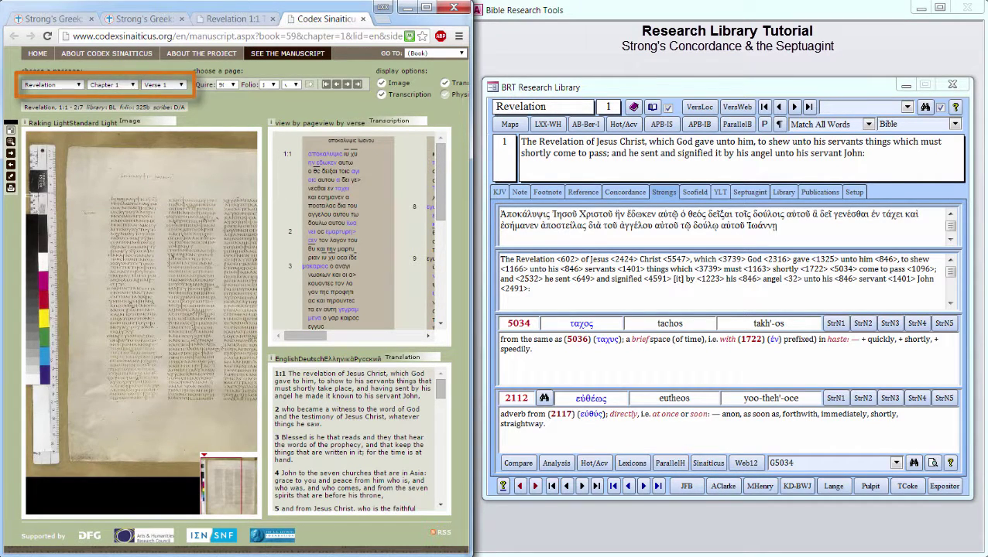
pyautogui.moveTo(339, 192)
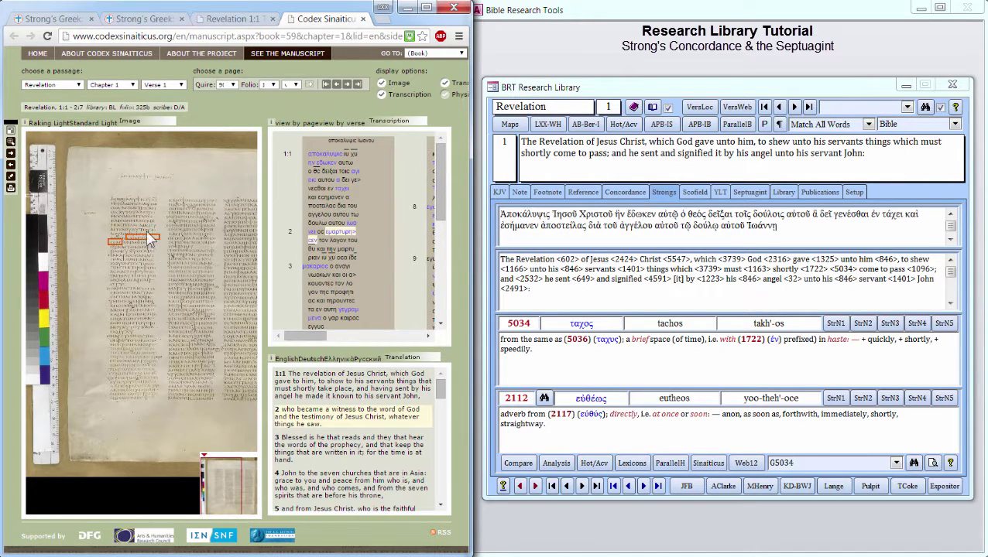
pyautogui.click(448, 14)
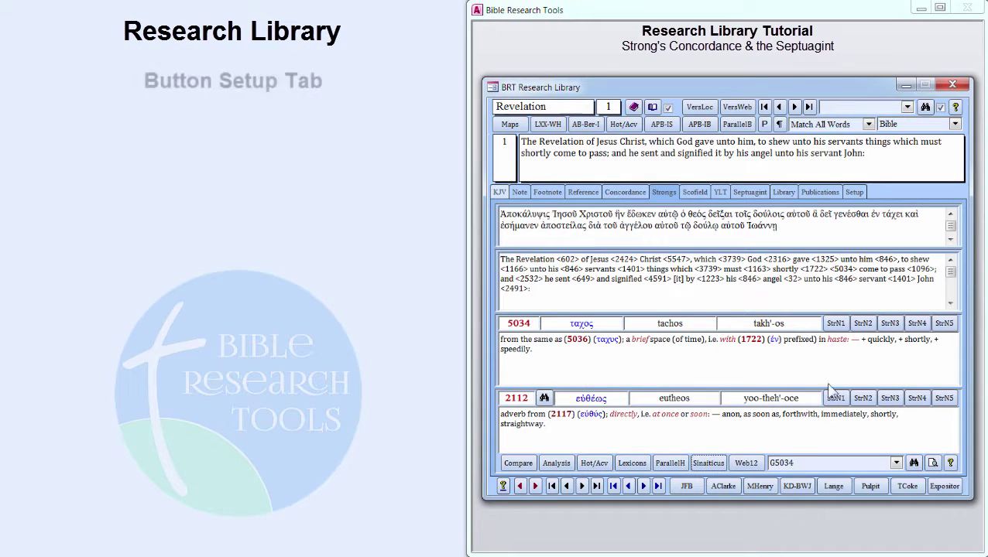
# Step: Open the button setup settings to examine the URL patterns assigned to the web buttons
pyautogui.click(855, 193)
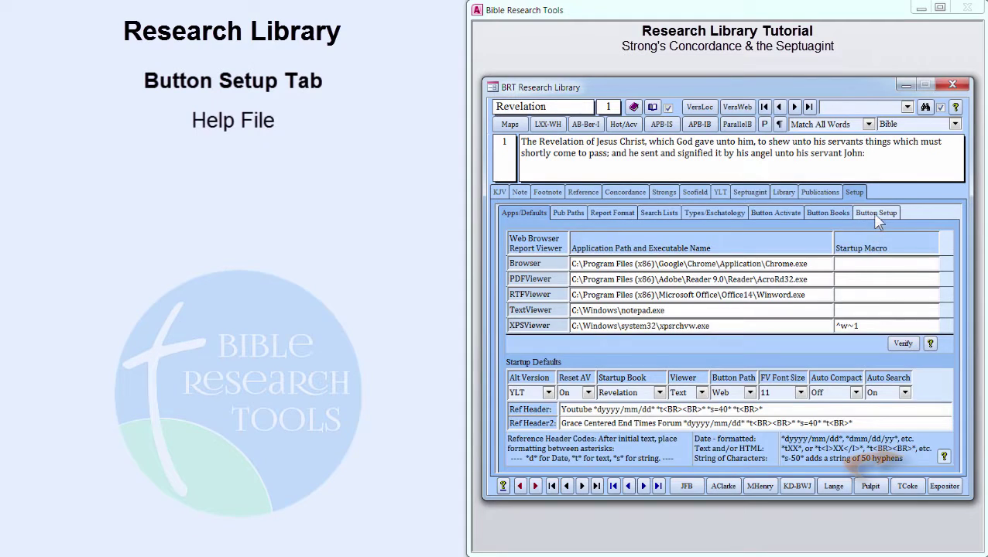
pyautogui.click(872, 212)
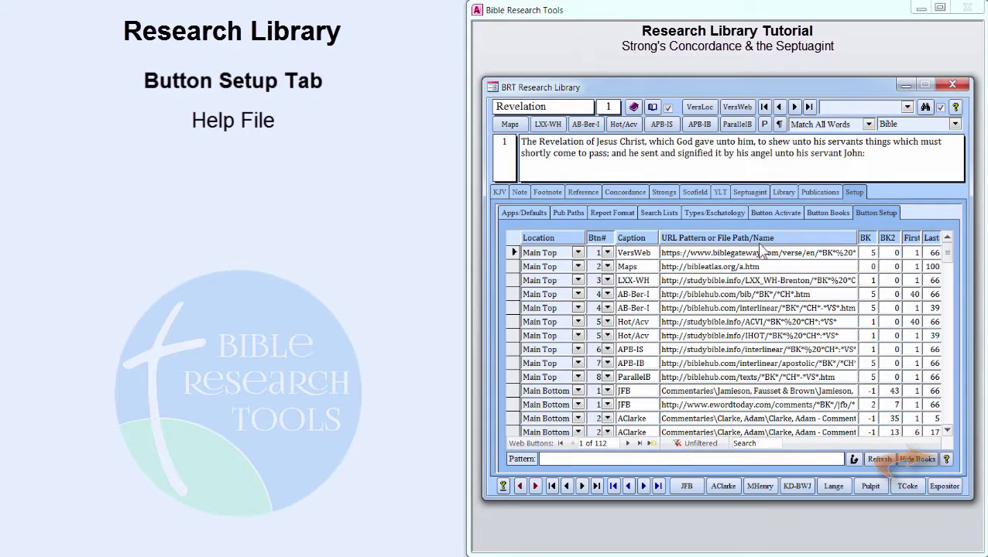
# Step: Open Brenton's Septuagint, cycle its text layouts back to English-Greek, and navigate forward and back from Genesis 1
pyautogui.click(749, 192)
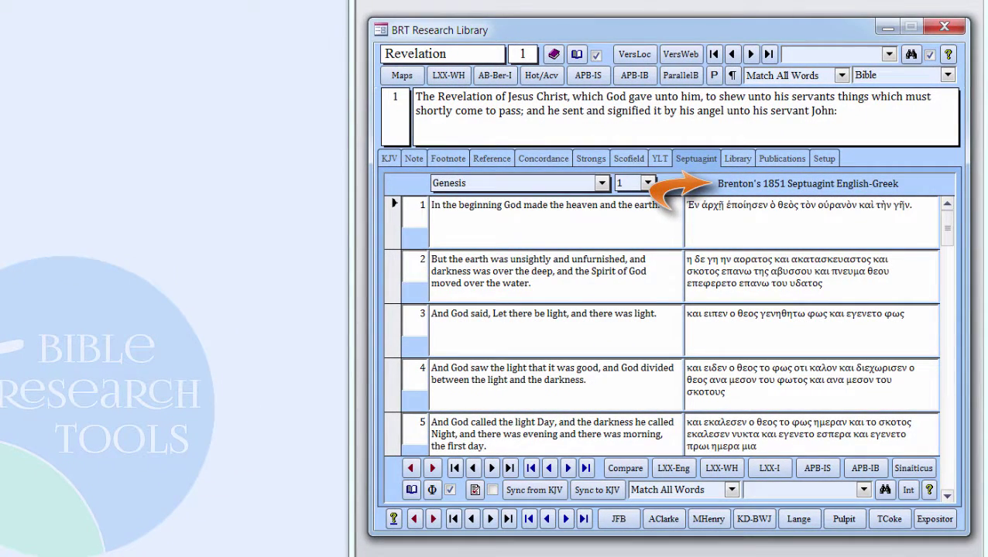
pyautogui.click(909, 492)
pyautogui.click(910, 492)
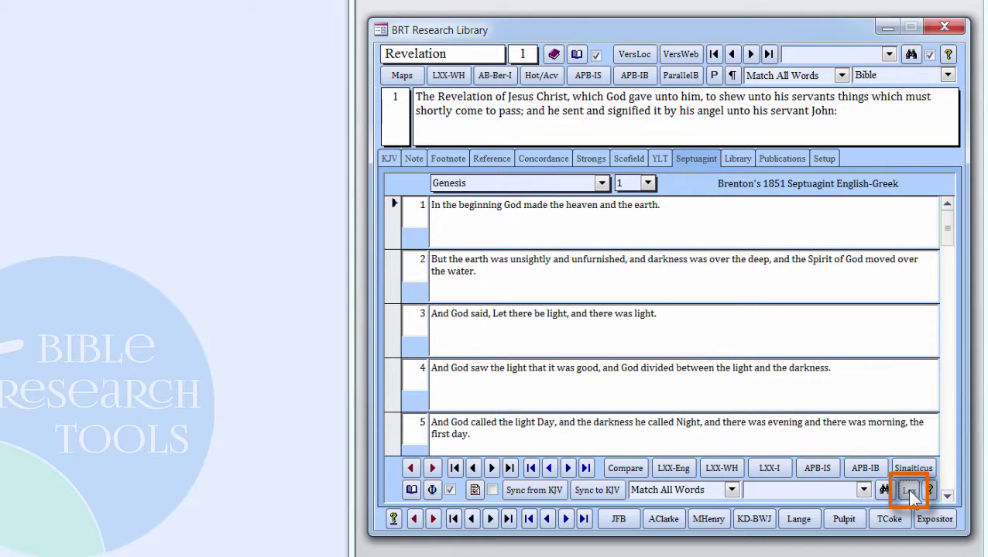
pyautogui.click(909, 493)
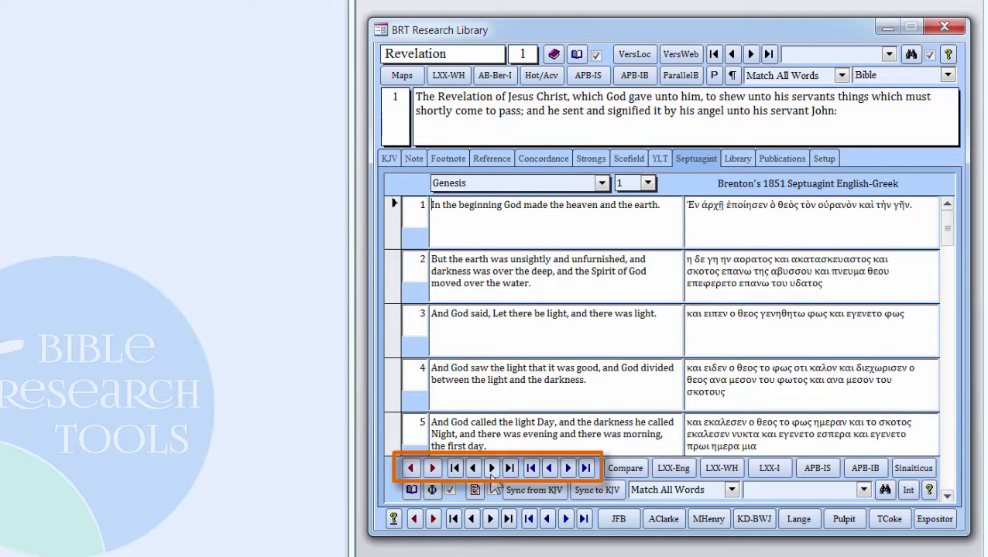
pyautogui.click(493, 470)
pyautogui.click(474, 469)
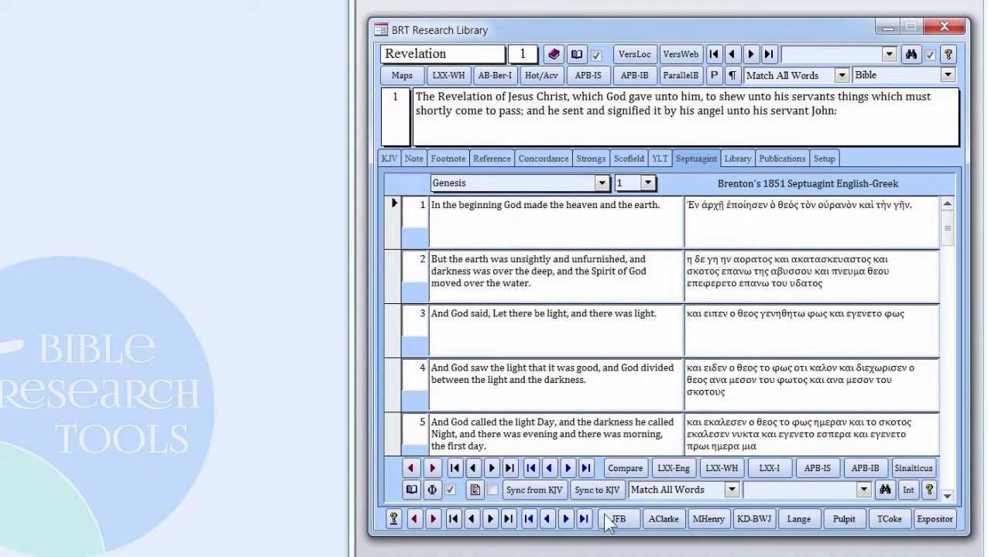
# Step: Set the Septuagint passage to Zacharias chapter 14
pyautogui.click(602, 182)
pyautogui.moveTo(602, 208); pyautogui.dragTo(589, 453)
pyautogui.click(542, 442)
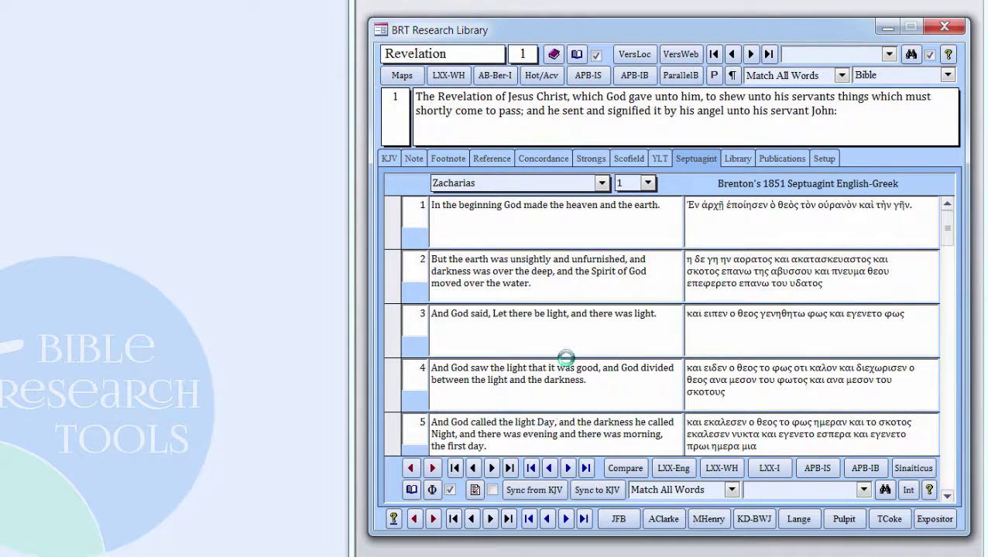
pyautogui.click(647, 182)
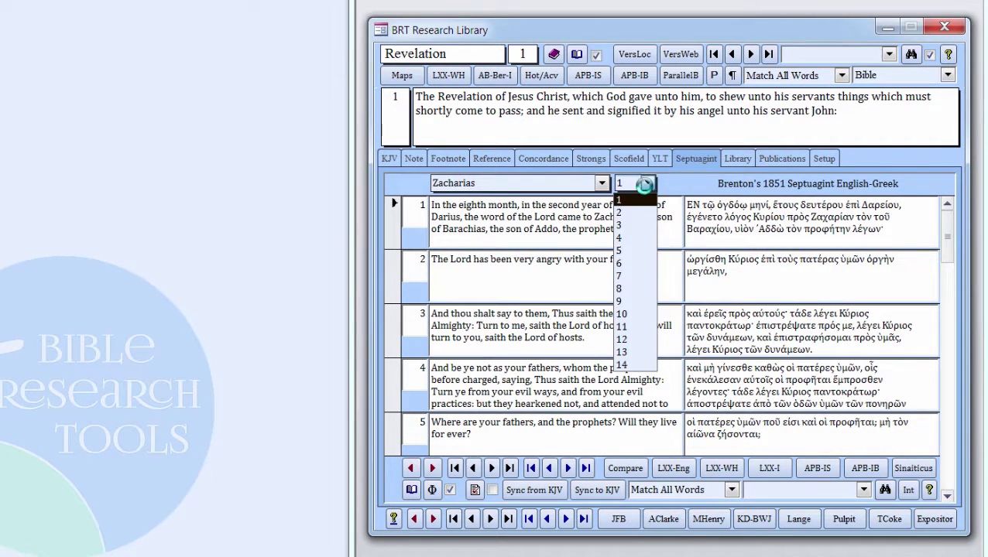
pyautogui.click(634, 365)
# Step: Select verse 3, view the Greek chapter report of Zacharias 14, and close the report
pyautogui.click(443, 335)
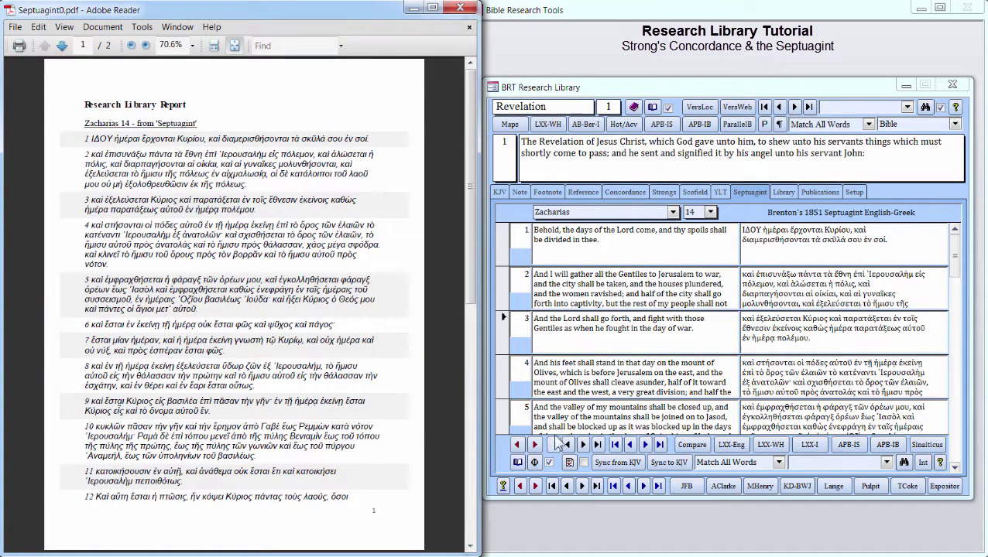
pyautogui.click(460, 7)
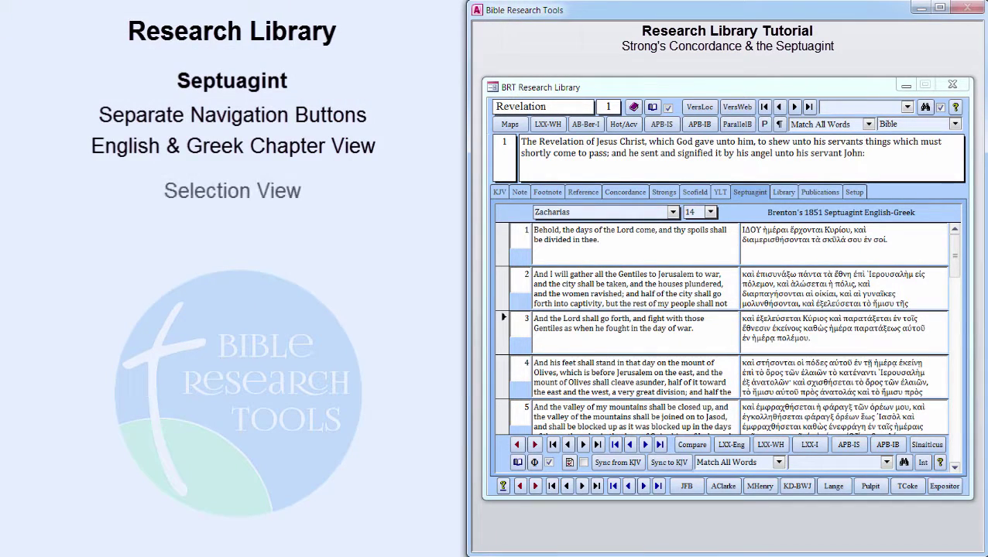
# Step: Select verses 2 through 4 of Zacharias 14, generate a report of the selection, and close it
pyautogui.click(501, 290)
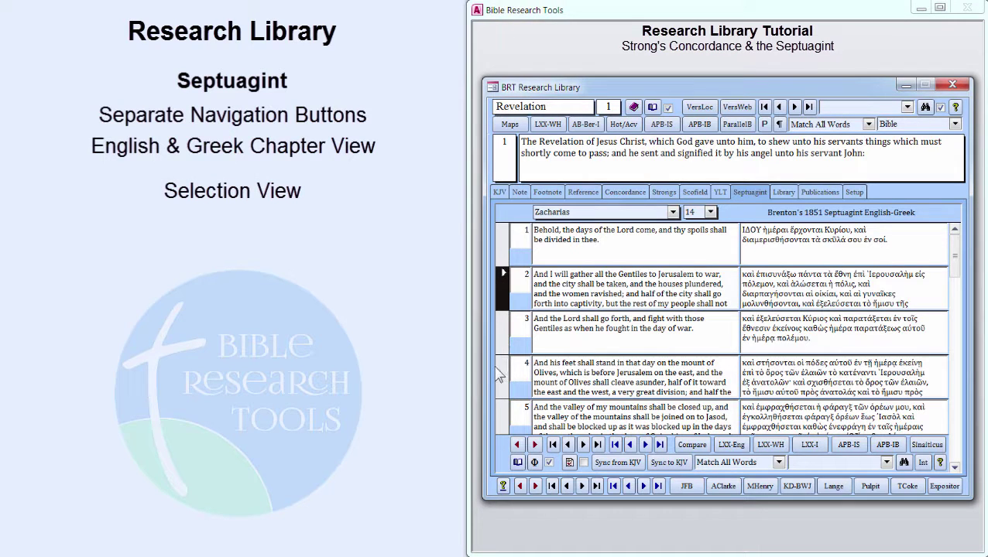
pyautogui.keyDown('shift'); pyautogui.click(501, 380); pyautogui.keyUp('shift')
pyautogui.click(569, 463)
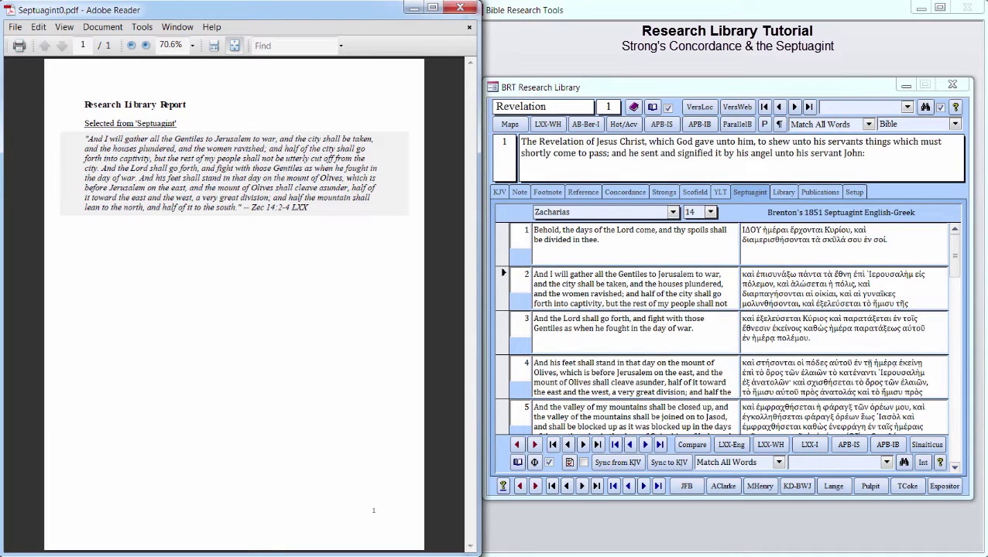
pyautogui.click(460, 8)
# Step: Synchronize the King James text to Zacharias 14:3 in the Septuagint
pyautogui.click(531, 325)
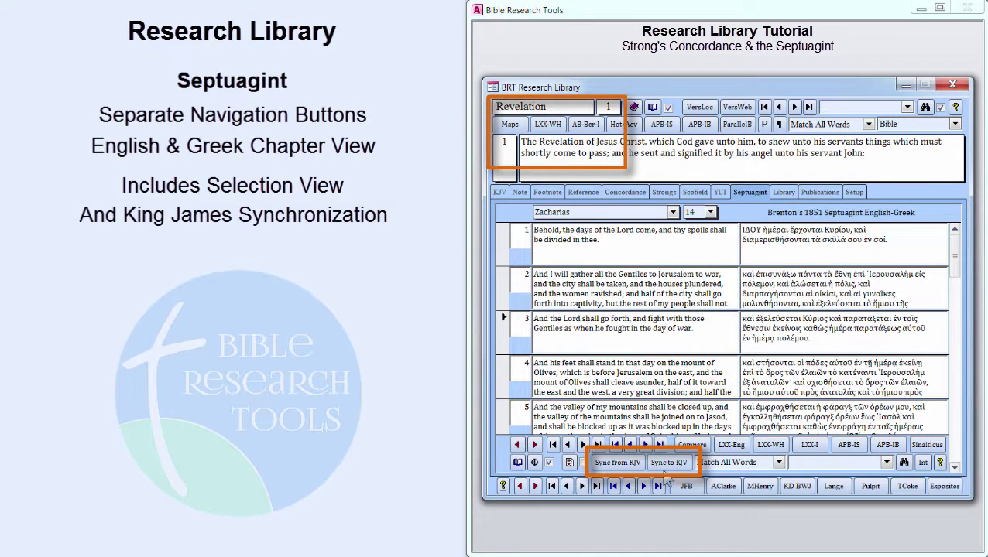
pyautogui.click(666, 465)
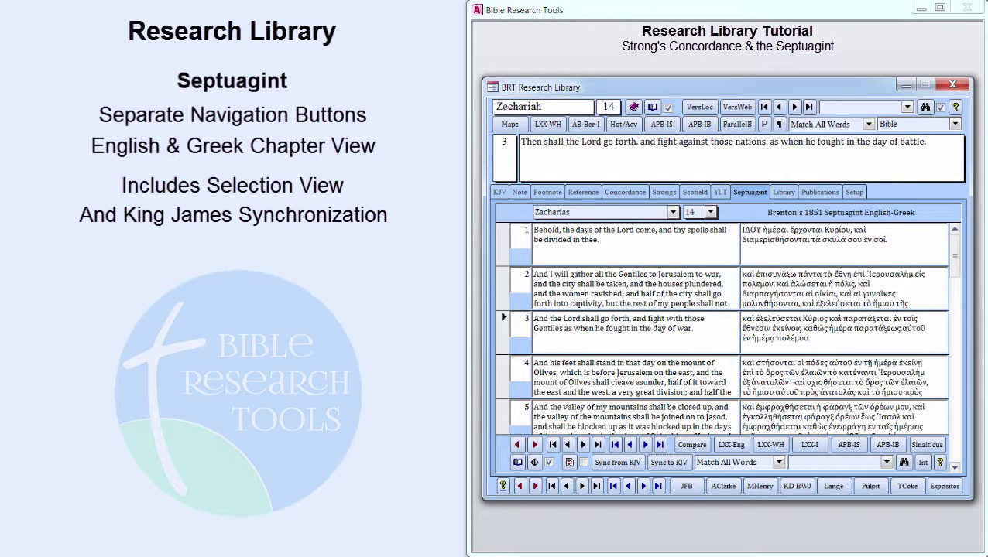
# Step: Search the Septuagint for "Lord of Hosts" from the saved search list, using Match All Words
pyautogui.click(779, 462)
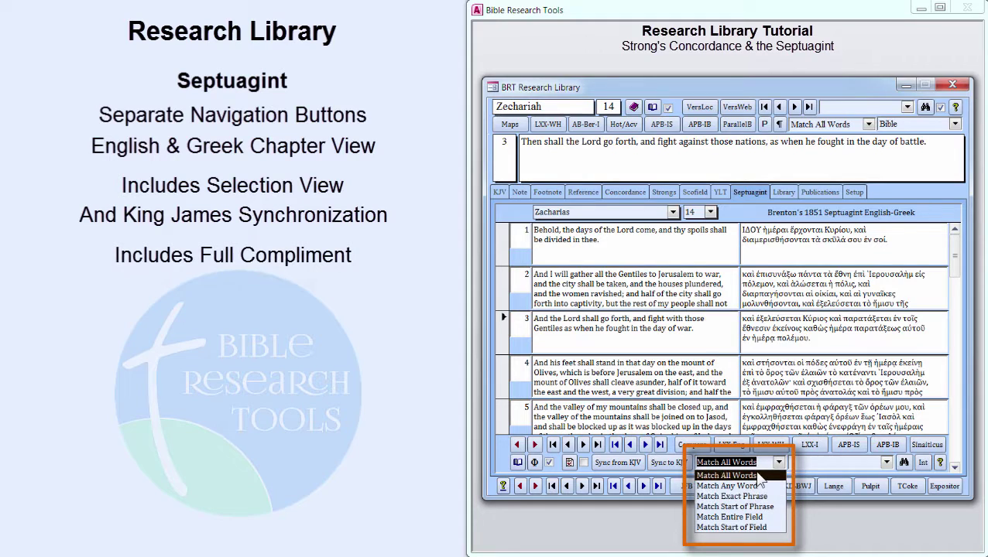
pyautogui.click(758, 475)
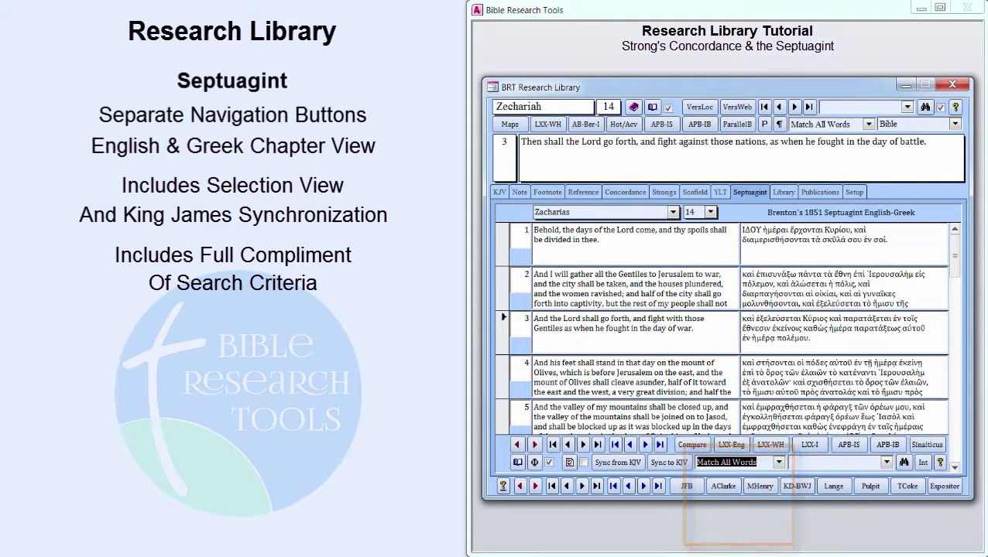
pyautogui.click(887, 463)
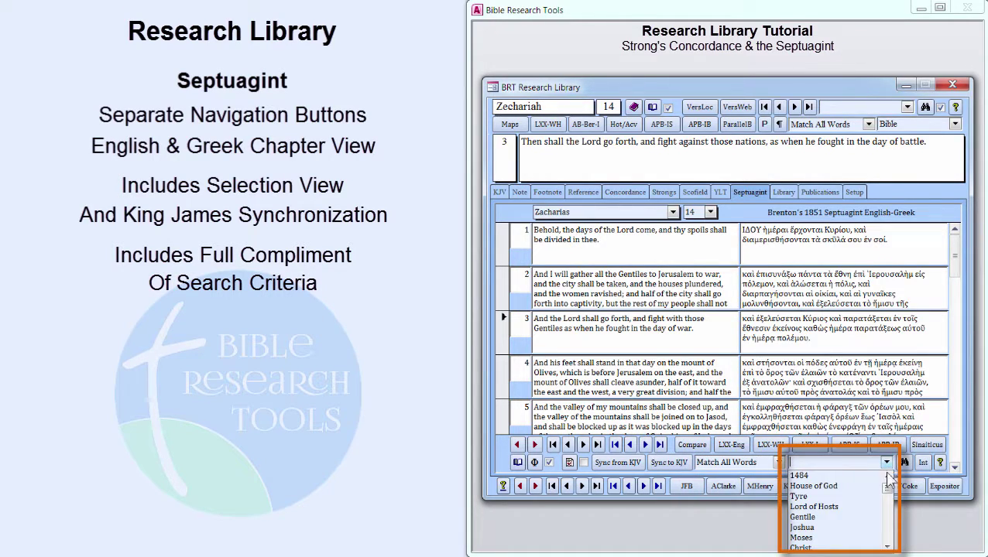
pyautogui.click(848, 507)
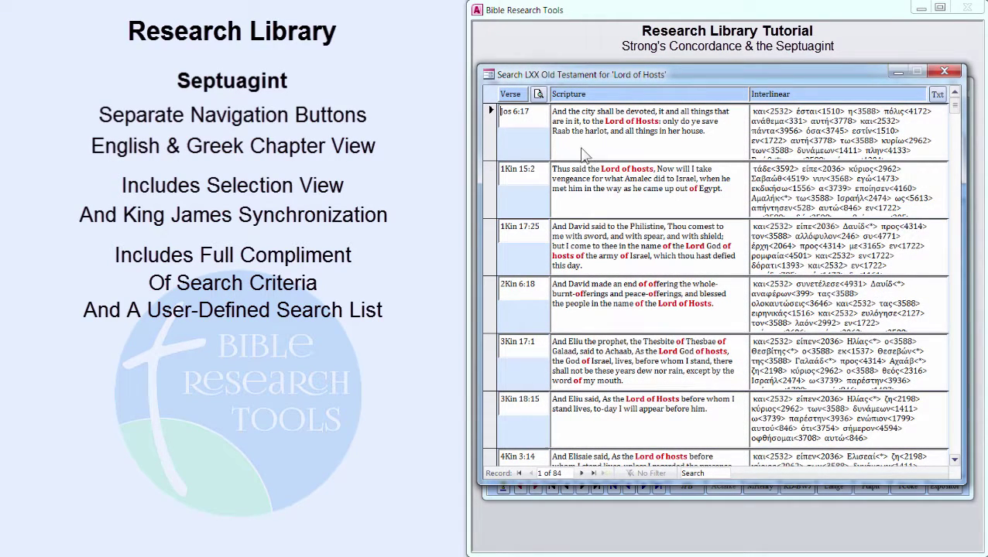
# Step: Generate a report of the "Lord of Hosts" search results, and close the report and the results window
pyautogui.click(538, 94)
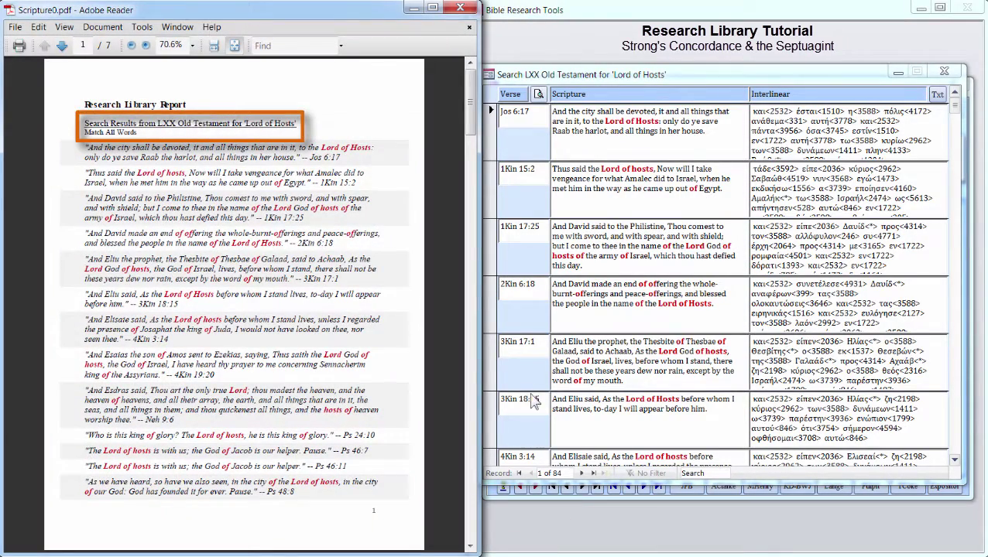
pyautogui.click(460, 8)
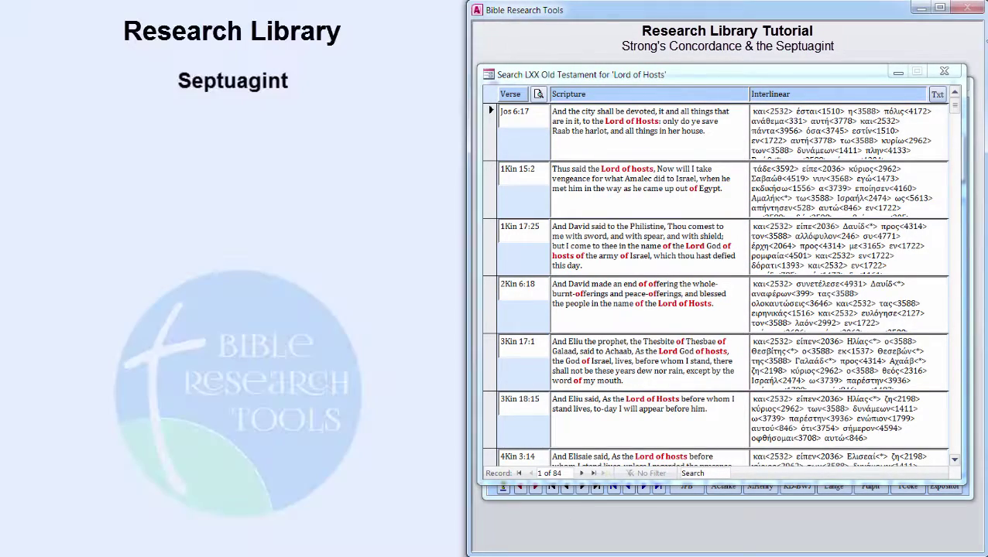
pyautogui.click(943, 71)
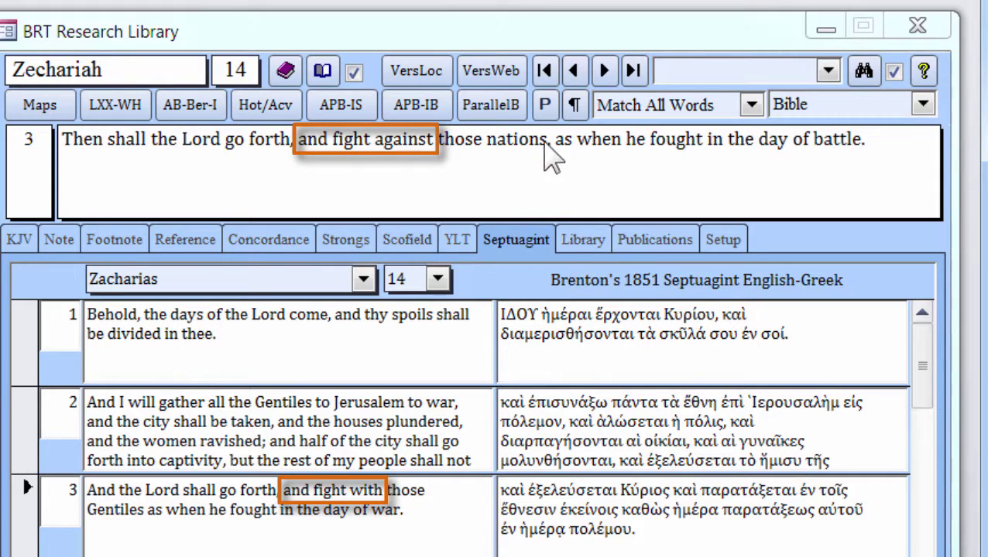
# Step: Switch the P output option to T and generate a local all-versions report for Zechariah 14:3
pyautogui.click(545, 106)
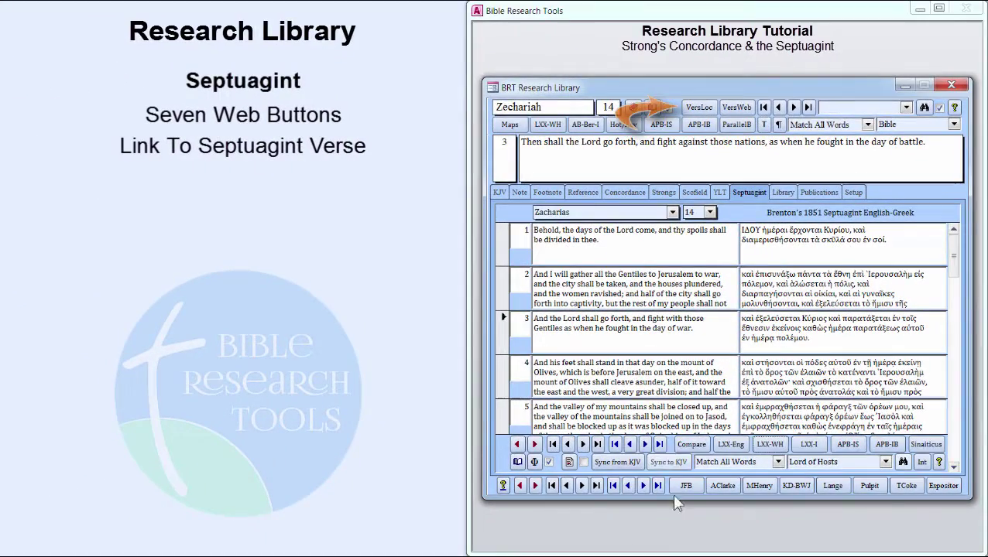
pyautogui.click(705, 111)
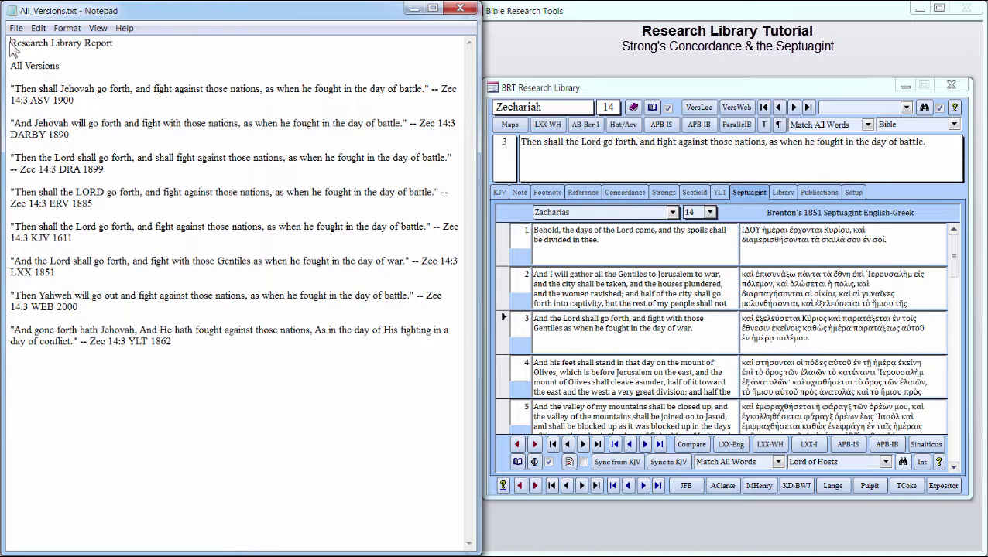
# Step: Delete the heading lines and the ASV 1900 quotation from the All_Versions.txt report
pyautogui.moveTo(10, 45); pyautogui.dragTo(42, 115)
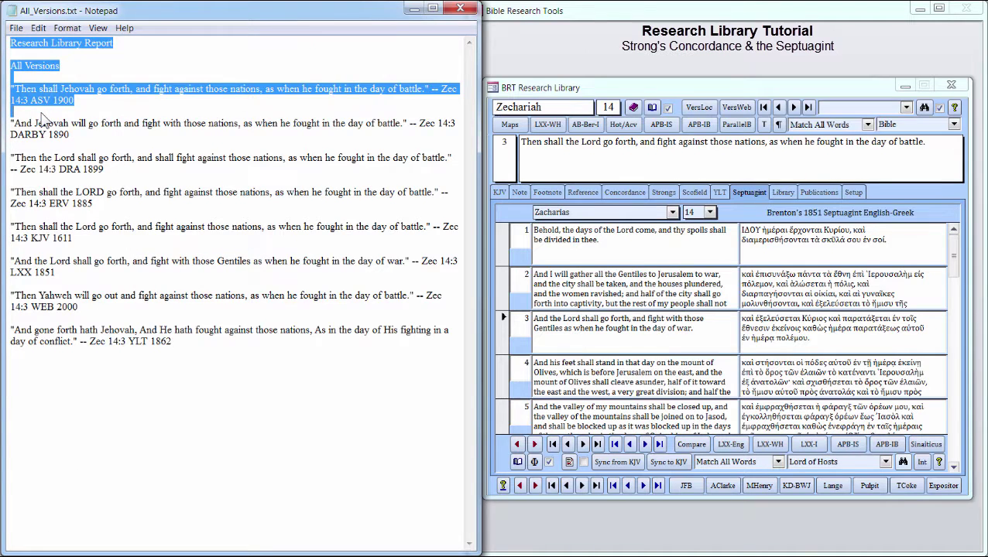
pyautogui.press('Delete')
pyautogui.press('Delete')
# Step: Remove the DRA, ERV, WEB and YLT quotations from the report, keeping DARBY, KJV and LXX separated by blank lines
pyautogui.hotkey('shift', 'Down')
pyautogui.hotkey('shift', 'Down')
pyautogui.hotkey('shift', 'Down')
pyautogui.hotkey('shift', 'Down')
pyautogui.hotkey('shift', 'Down')
pyautogui.hotkey('shift', 'Down')
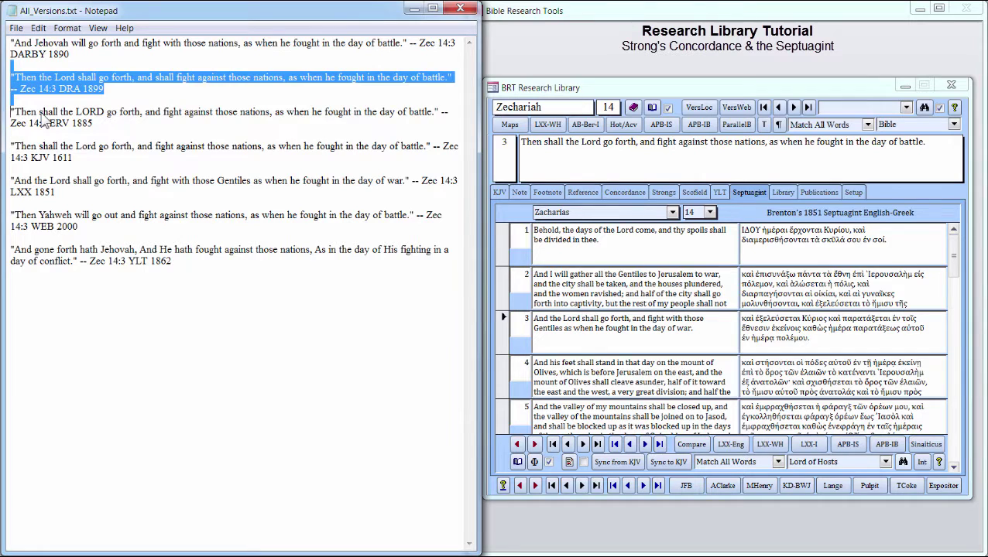
pyautogui.press('Delete')
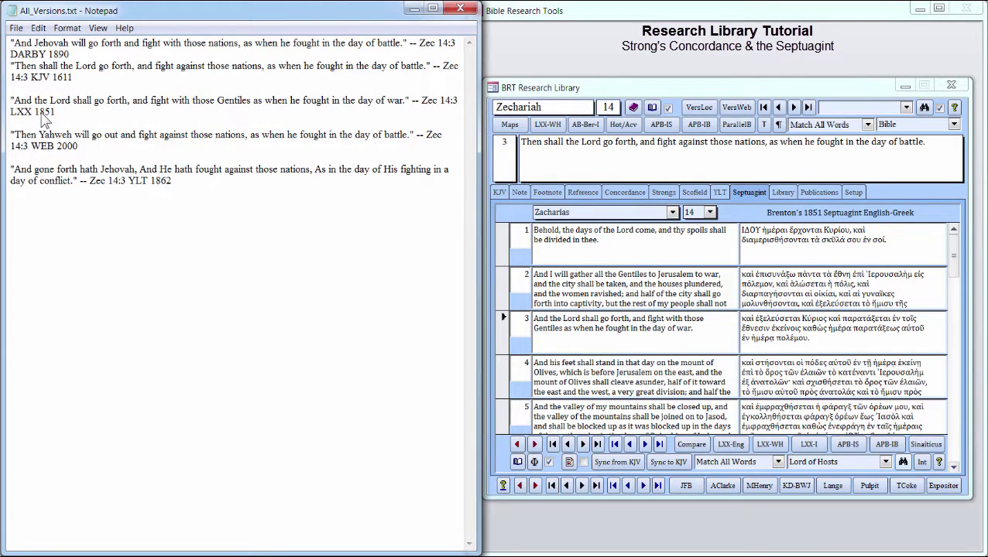
pyautogui.press('Return')
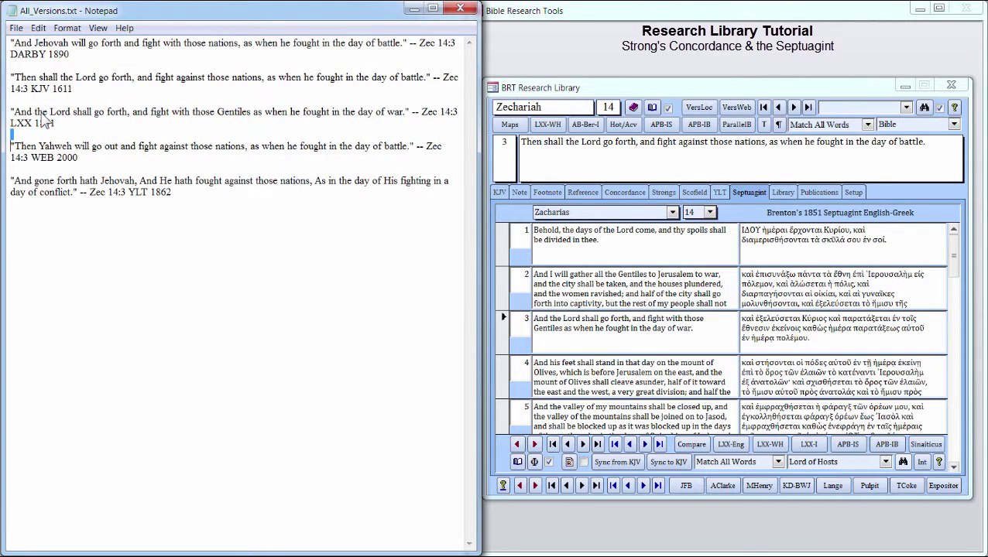
pyautogui.hotkey('ctrl', 'shift', 'End')
pyautogui.press('Delete')
# Step: Copy the trimmed quotations and replace the text in the Field Viewer of Septuagint verse 3 with them
pyautogui.hotkey('ctrl', 'a')
pyautogui.hotkey('ctrl', 'c')
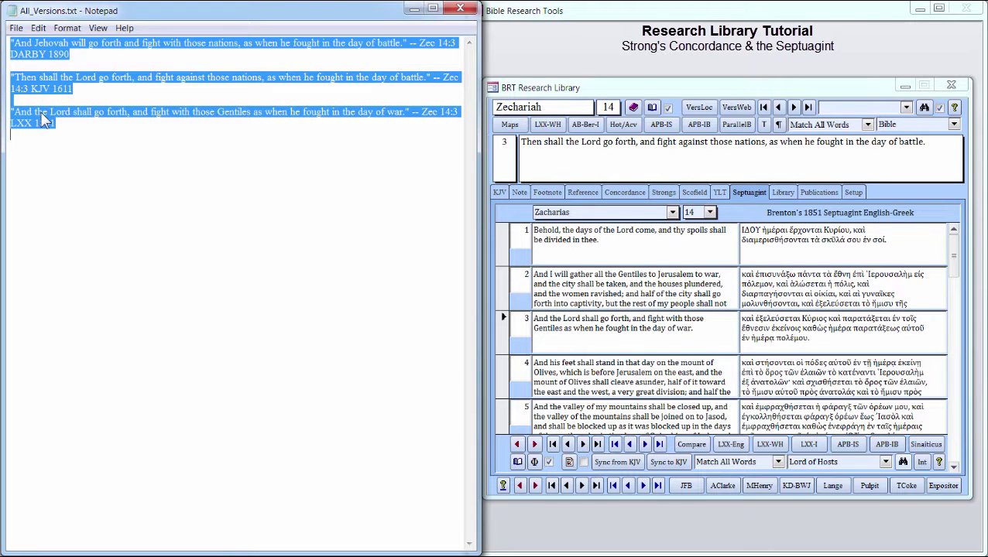
pyautogui.doubleClick(555, 343)
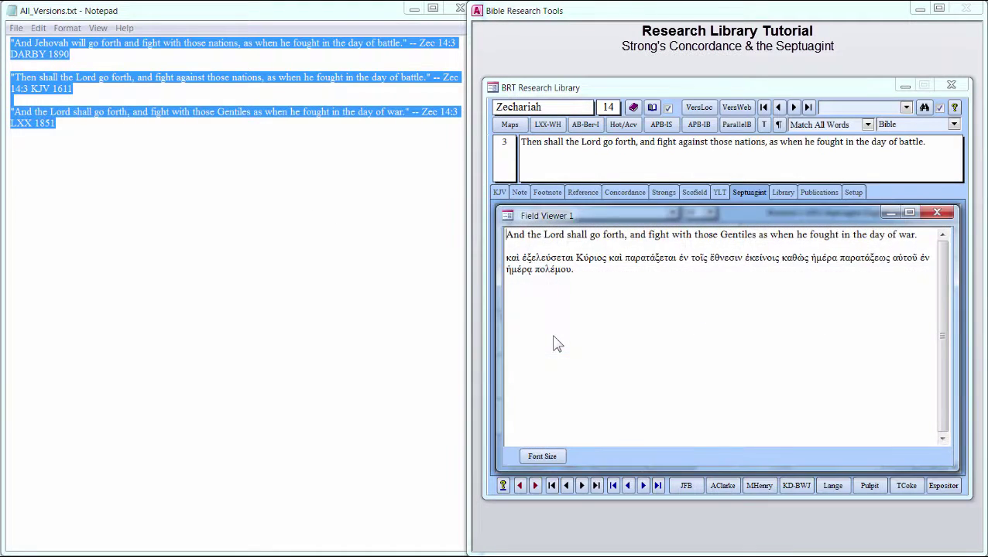
pyautogui.hotkey('ctrl', 'a')
pyautogui.press('Delete')
pyautogui.hotkey('ctrl', 'v')
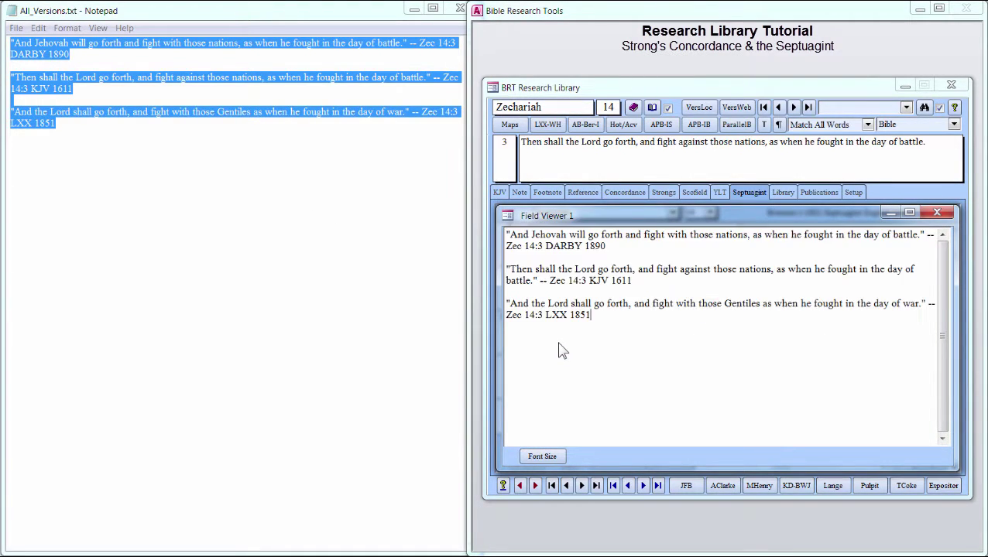
# Step: Move the Field Viewer beside the library window and close the All_Versions.txt report
pyautogui.moveTo(622, 224); pyautogui.dragTo(147, 108)
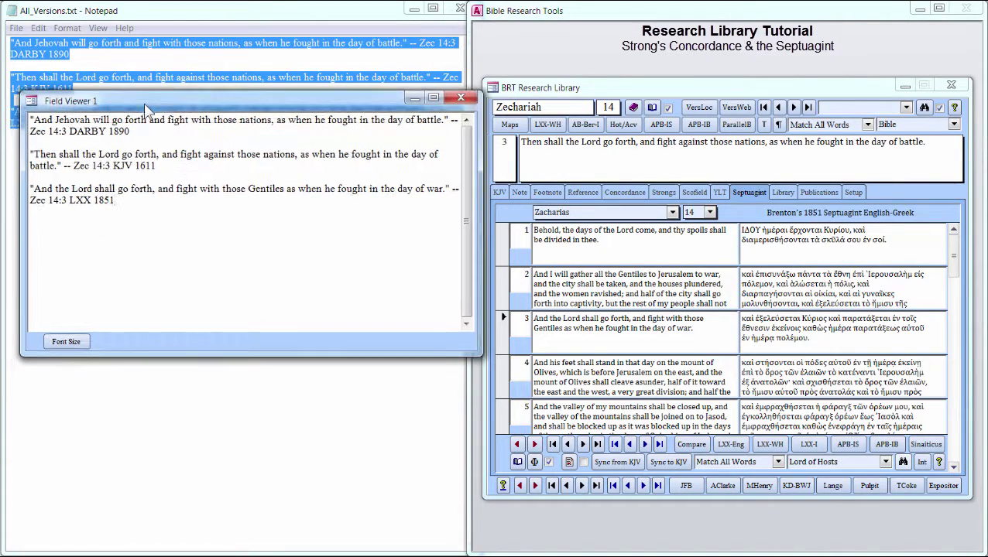
pyautogui.click(460, 8)
pyautogui.click(472, 315)
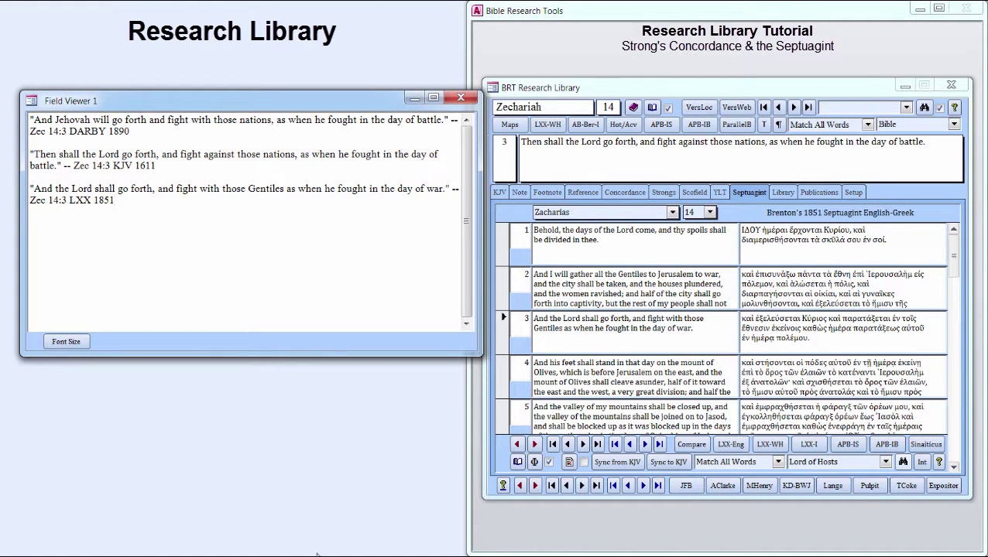
# Step: Color "with" in the DARBY and LXX quotations and "against" in the KJV quotation red in the Field Viewer
pyautogui.doubleClick(199, 124)
pyautogui.click(252, 101)
pyautogui.doubleClick(221, 155)
pyautogui.click(269, 137)
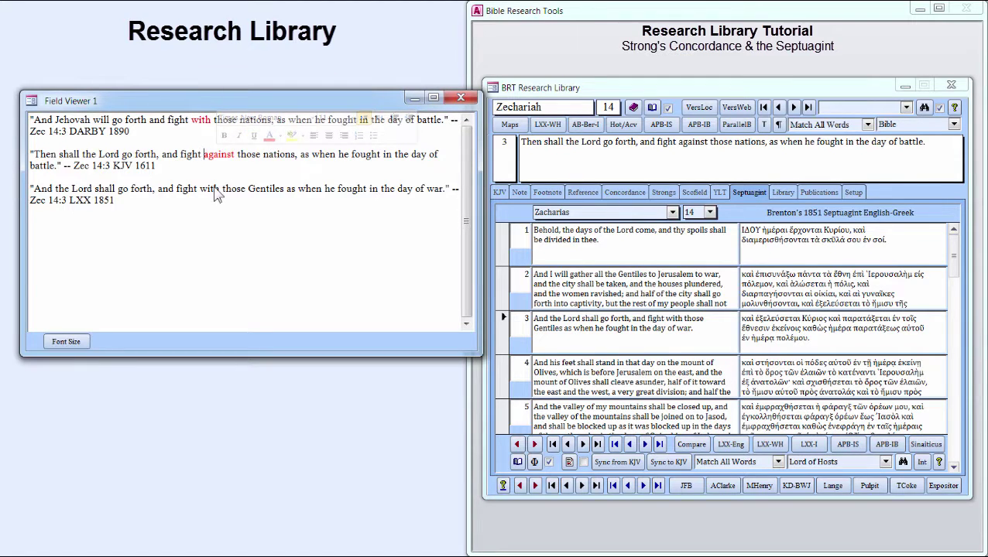
pyautogui.doubleClick(210, 189)
pyautogui.click(265, 168)
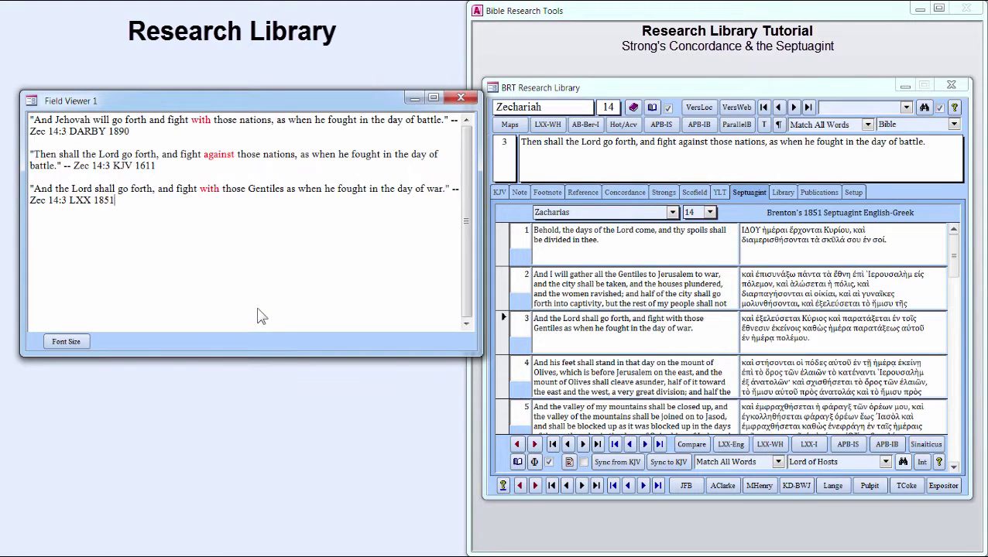
# Step: Copy the color-marked quotations into the note for Zechariah 14:3 and close the Field Viewer
pyautogui.hotkey('ctrl', 'a')
pyautogui.hotkey('ctrl', 'c')
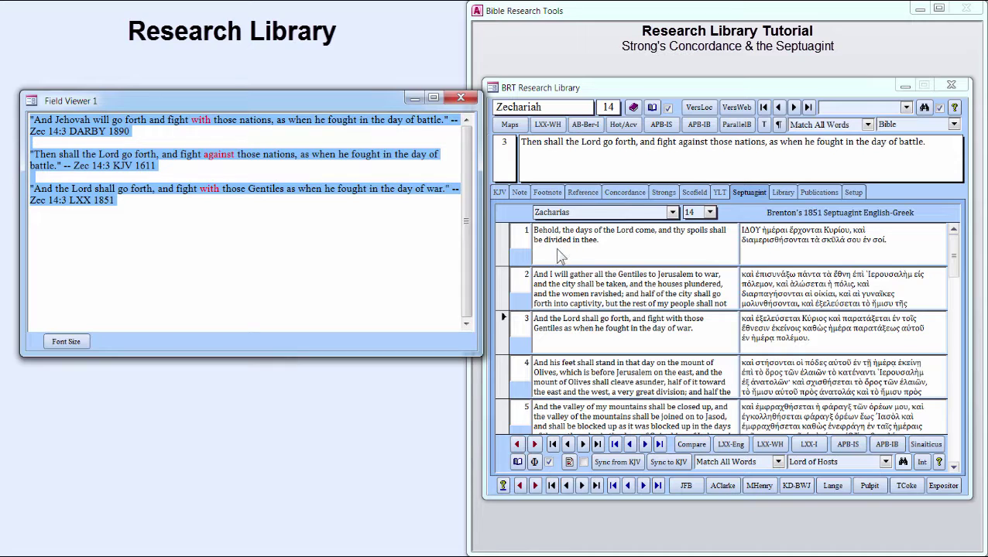
pyautogui.click(517, 193)
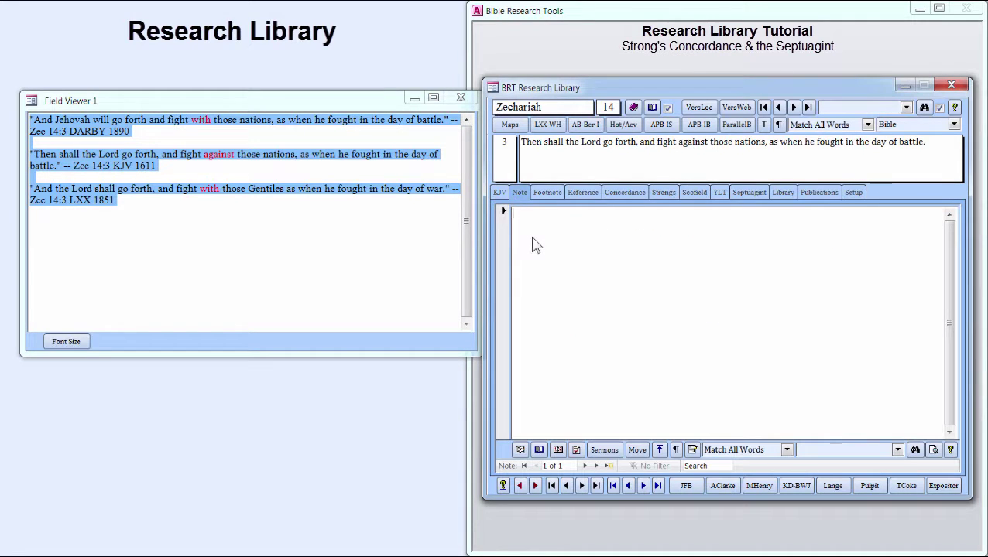
pyautogui.hotkey('ctrl', 'v')
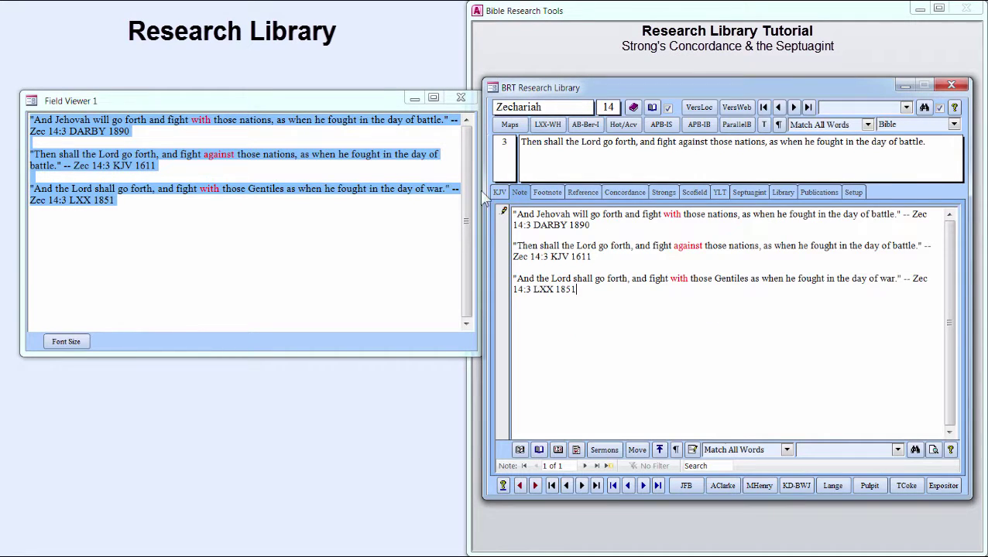
pyautogui.click(461, 97)
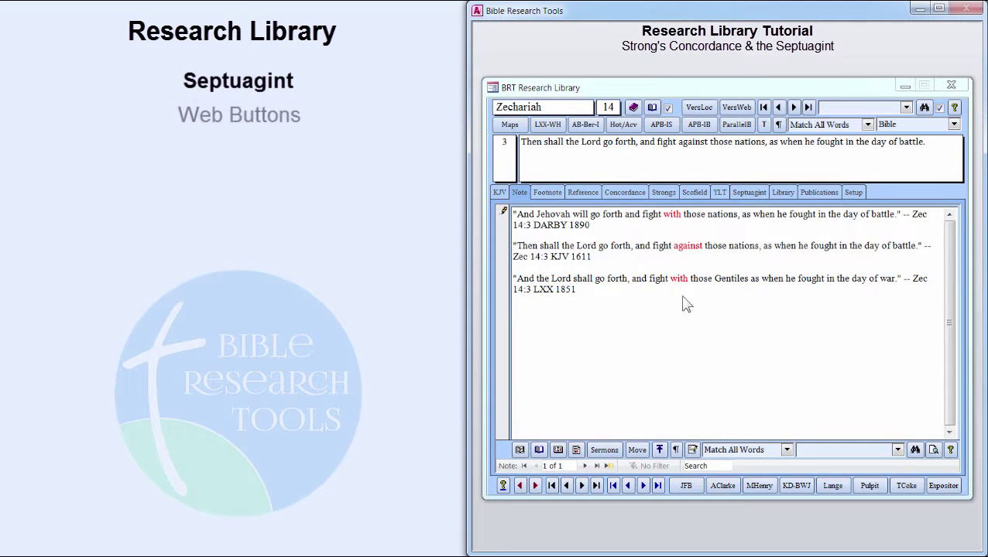
# Step: Open the LXX-WH and APB-IB web links from the Septuagint verse and examine the Greek word ἐν (G1722)
pyautogui.click(744, 192)
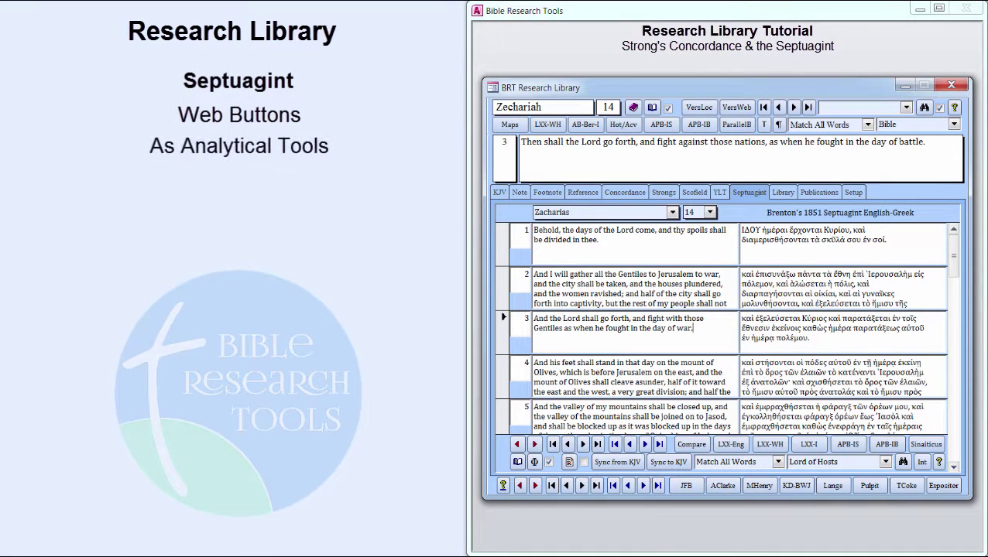
pyautogui.click(770, 443)
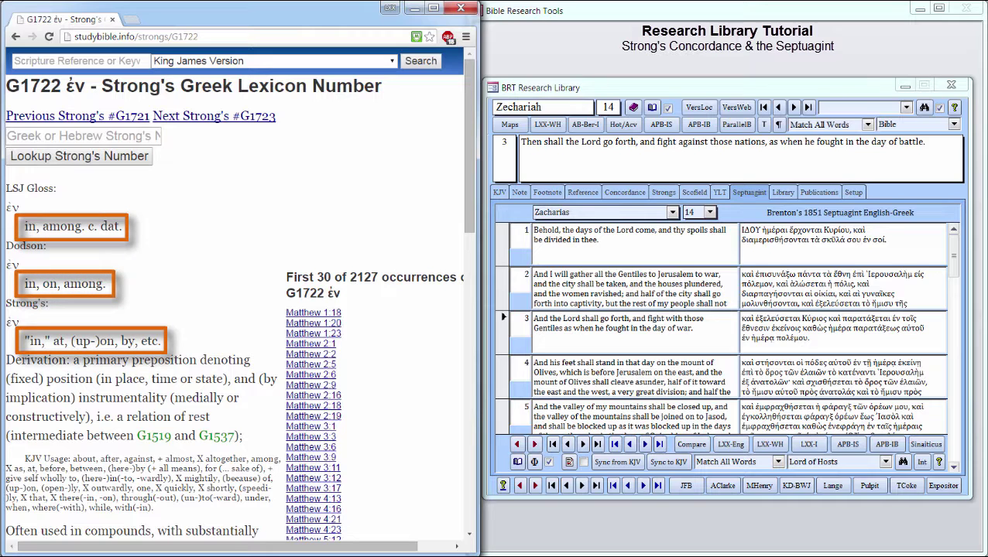
pyautogui.click(886, 445)
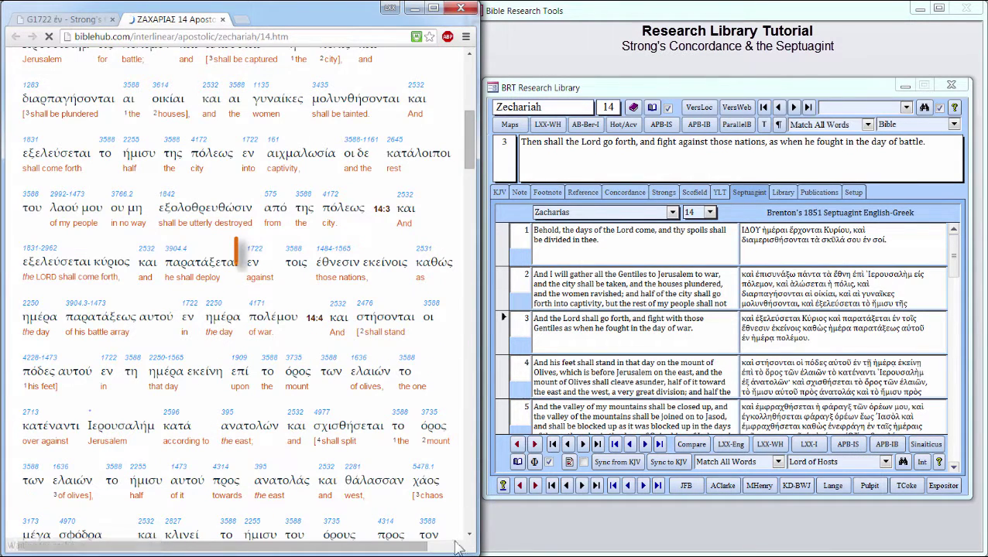
pyautogui.click(253, 264)
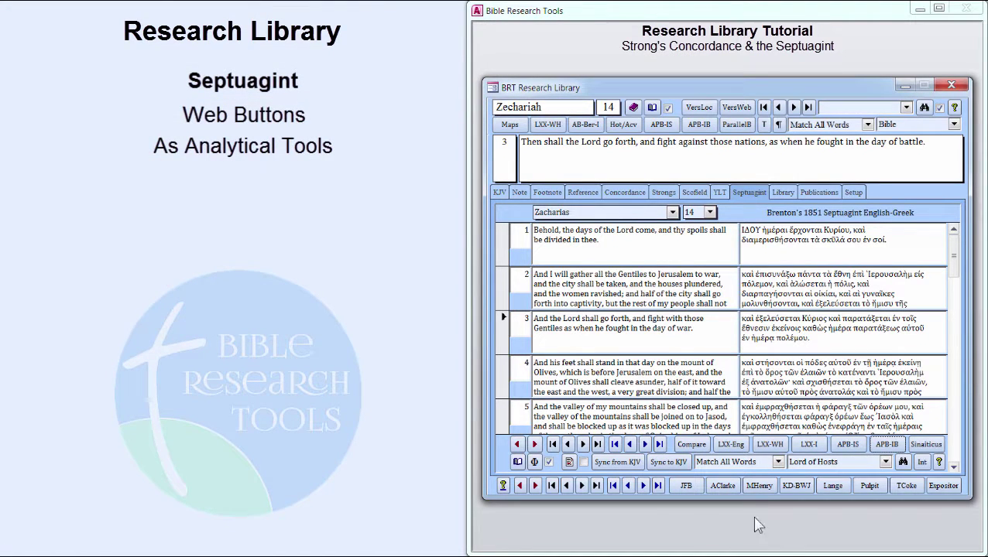
# Step: Search Strong's Concordance for G1722 and close the results window
pyautogui.click(664, 193)
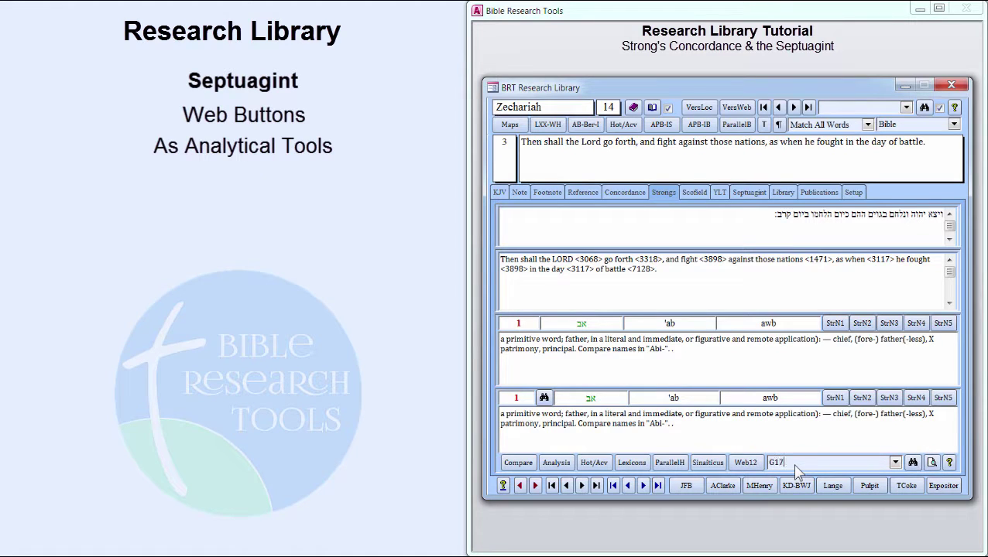
pyautogui.click(914, 462)
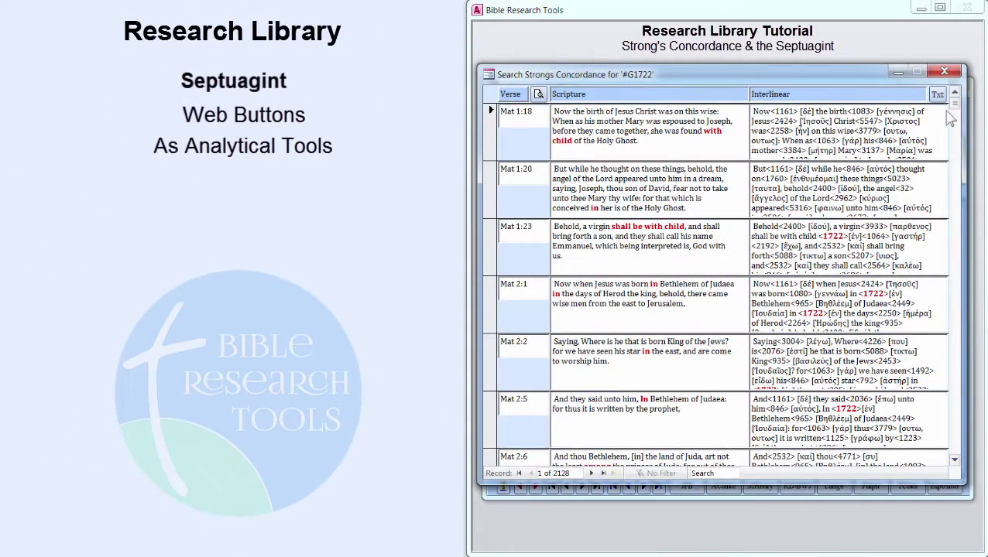
pyautogui.click(944, 71)
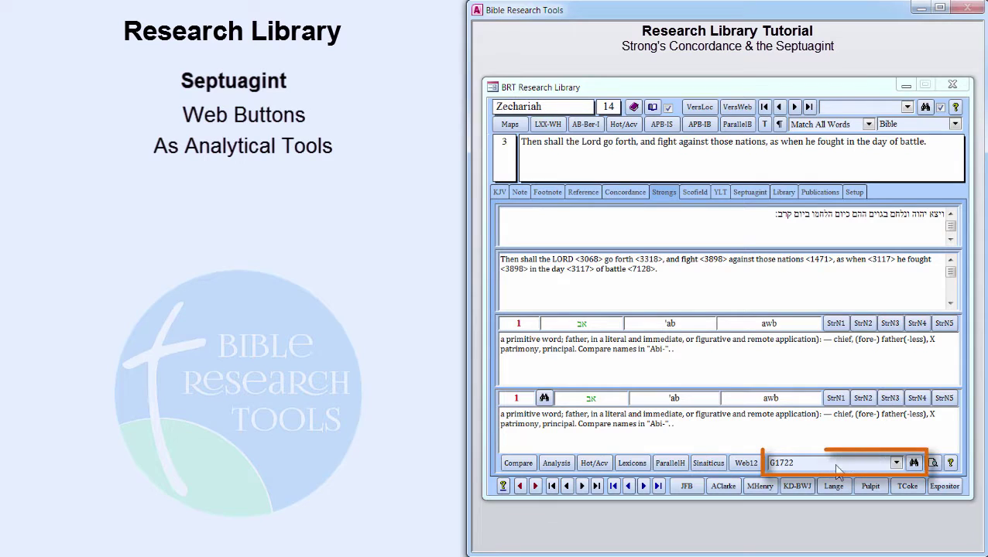
# Step: Narrow the Strong's Concordance search to "G1722 against"
pyautogui.write('against')
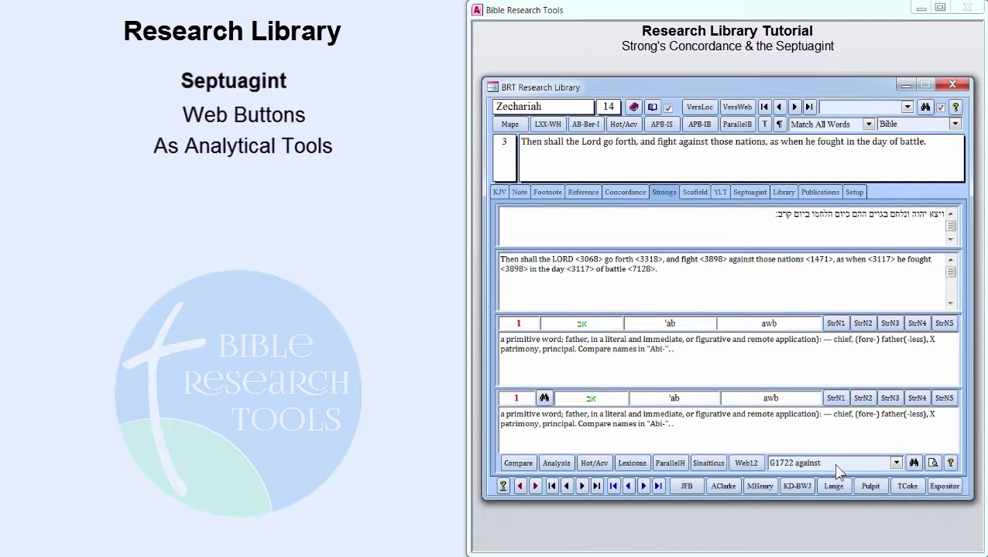
pyautogui.press('Return')
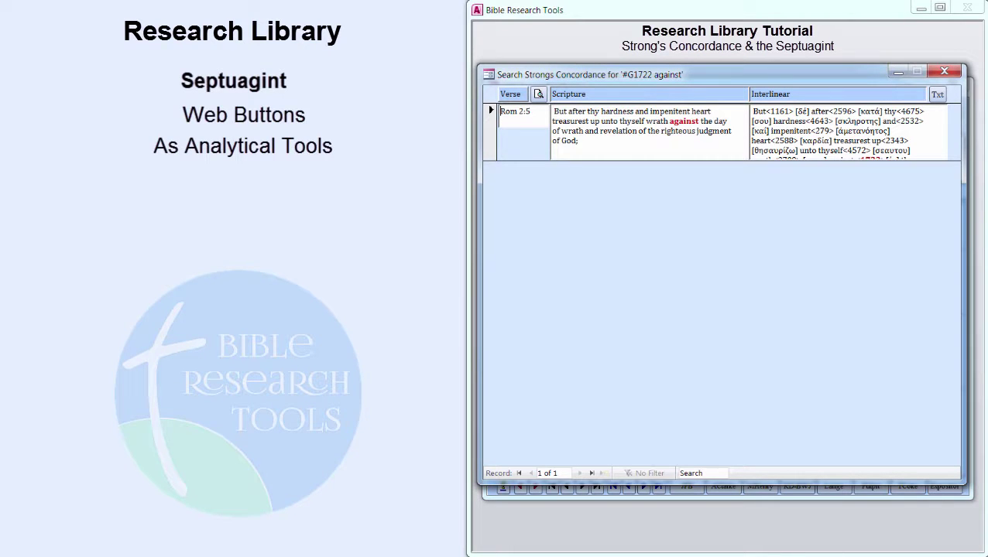